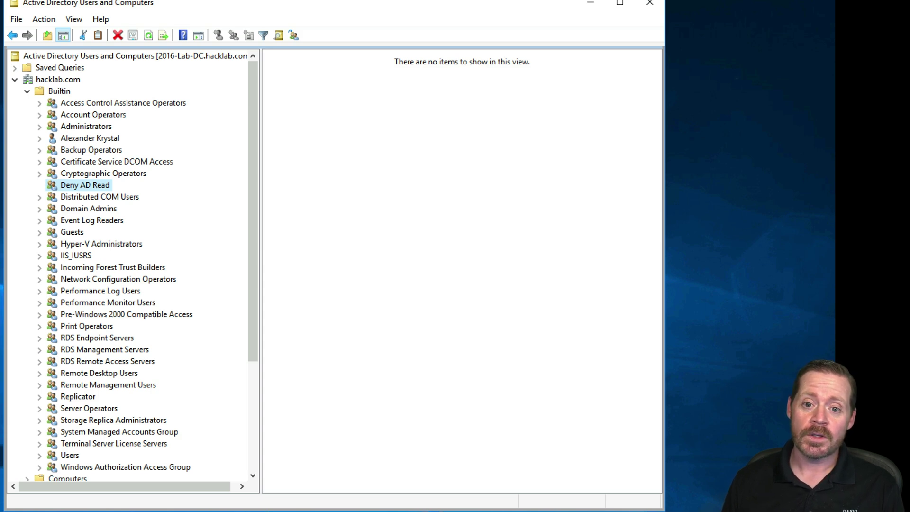
# Expand Domain Controllers and display the single user account inside Incident Response Team.
pyautogui.click(32, 92)
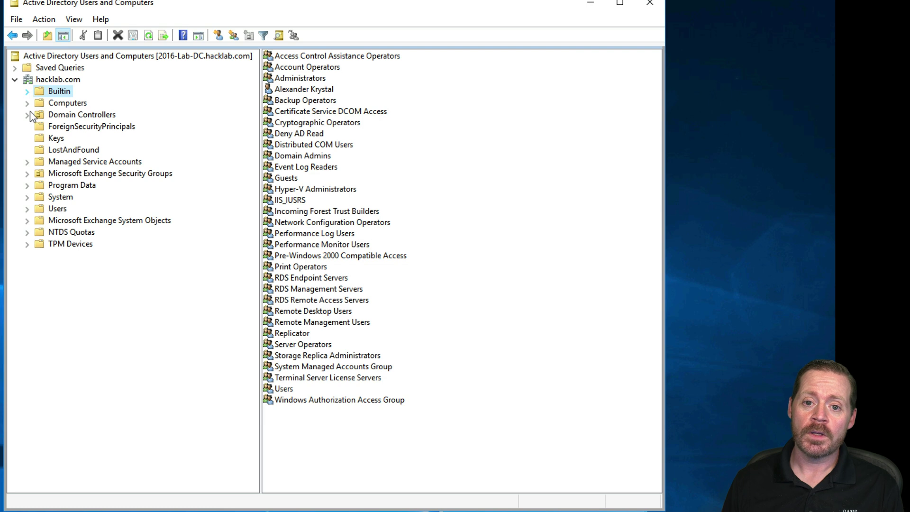
pyautogui.click(27, 115)
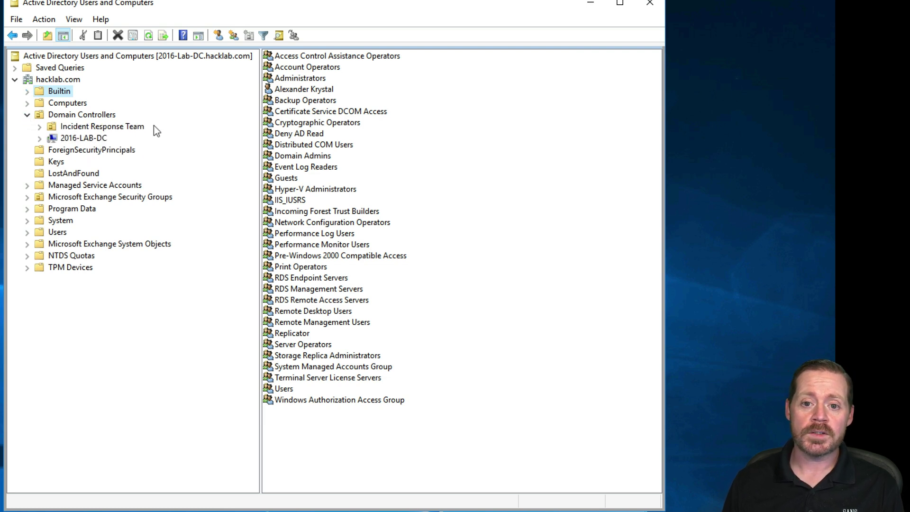
pyautogui.click(133, 126)
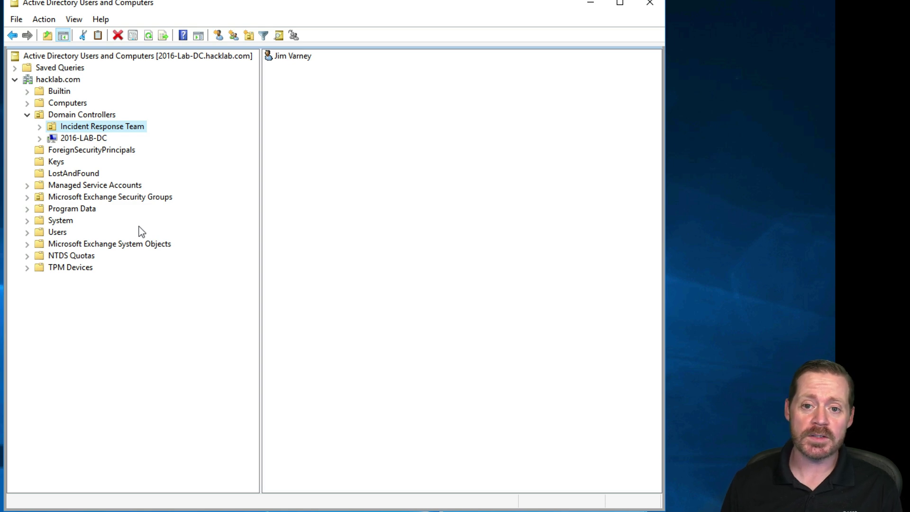
pyautogui.click(324, 69)
pyautogui.click(304, 62)
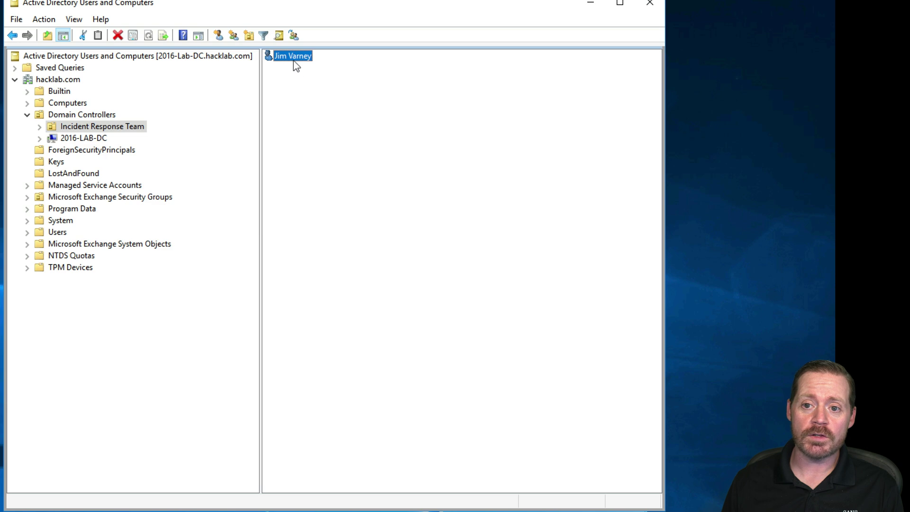
pyautogui.doubleClick(294, 59)
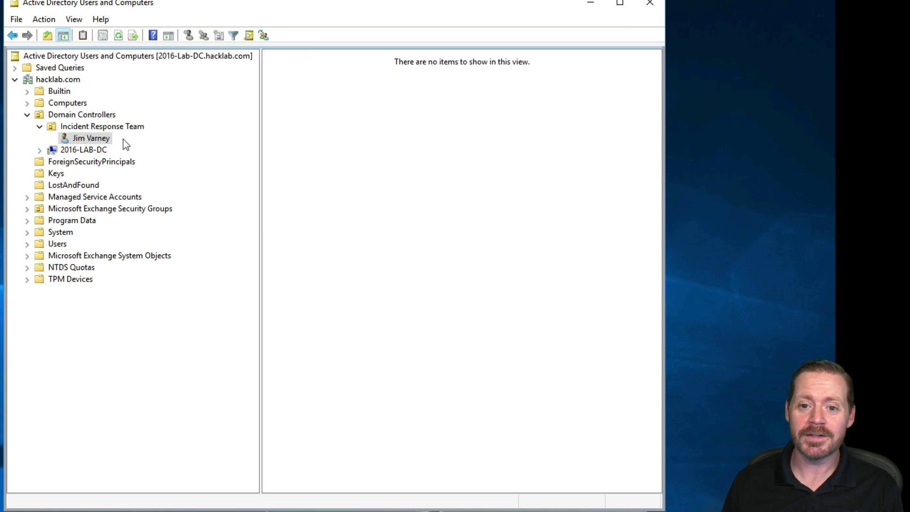
# Check the user account's context menu, then bring up the Incident Response Team OU's context menu.
pyautogui.click(104, 142)
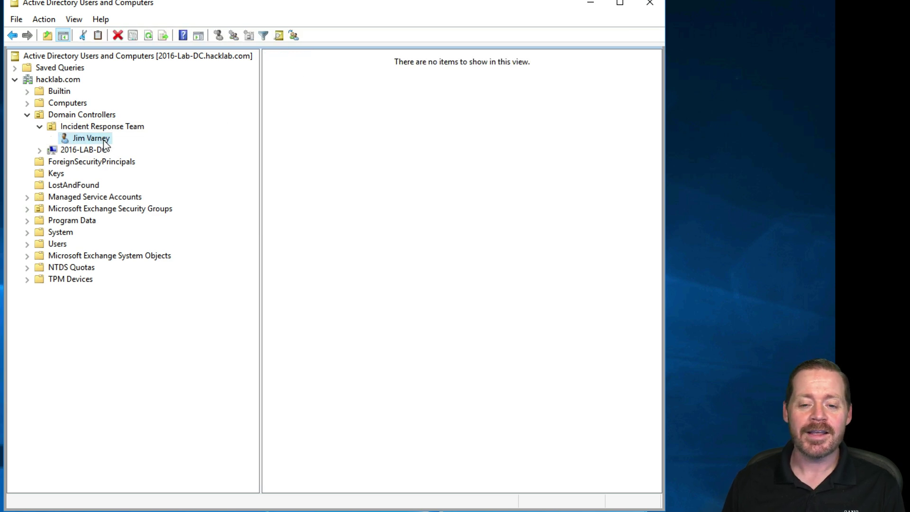
pyautogui.rightClick(105, 143)
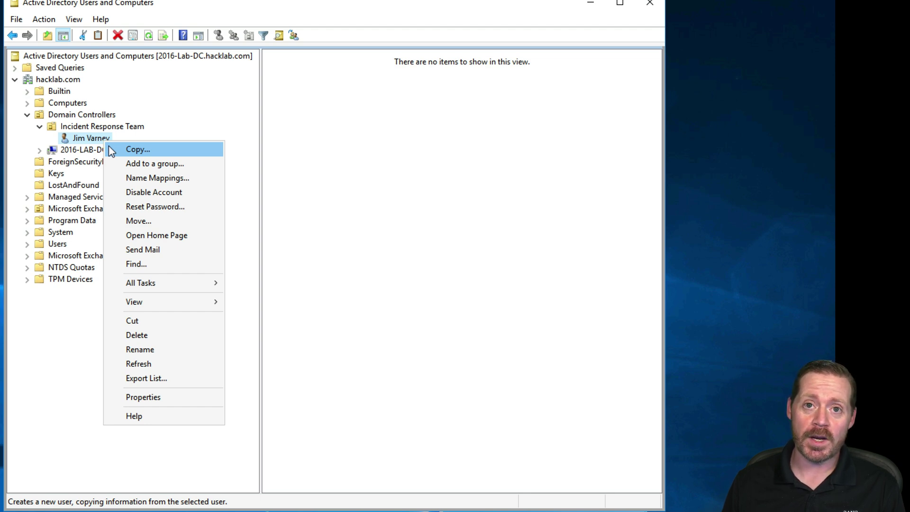
pyautogui.click(90, 141)
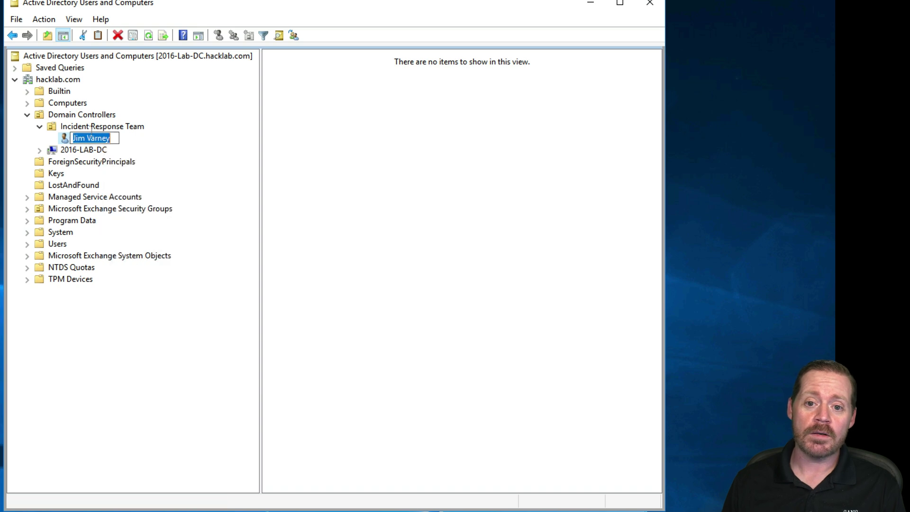
pyautogui.click(90, 128)
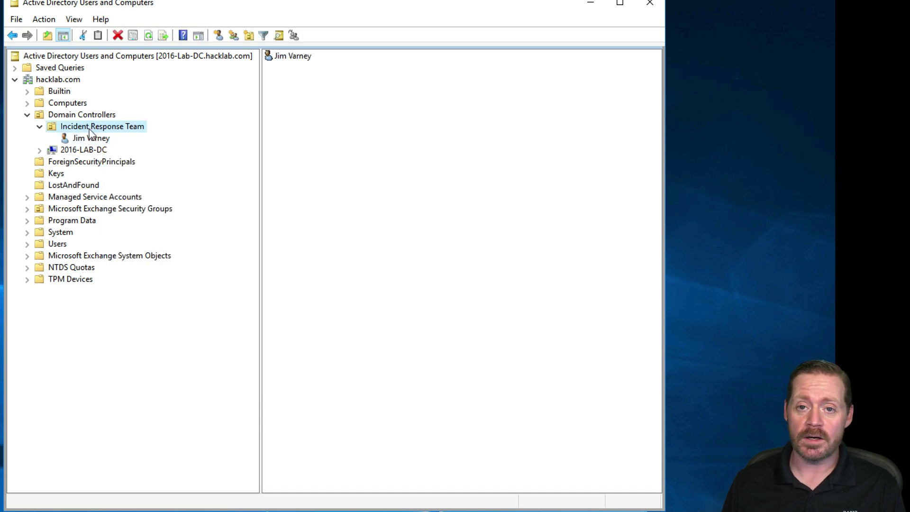
pyautogui.rightClick(87, 129)
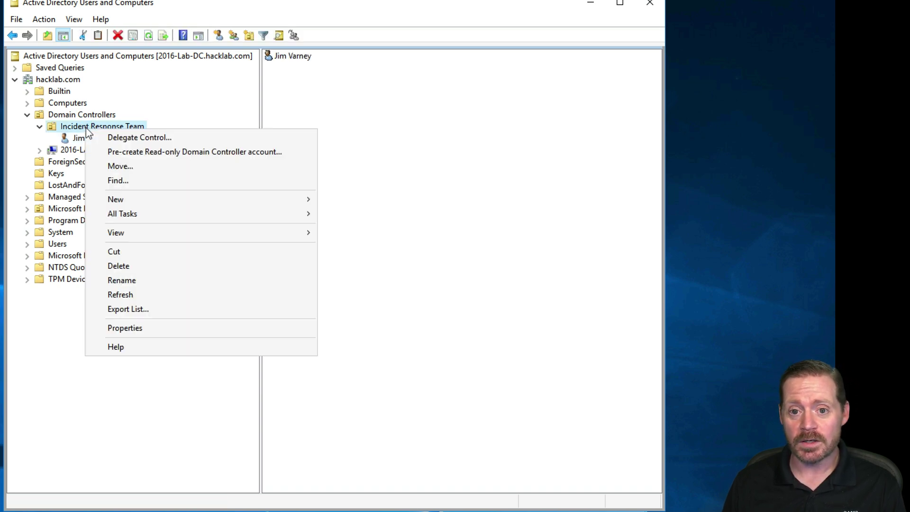
# Open the Everyone 'List contents' entry in the OU's advanced security settings.
pyautogui.click(129, 328)
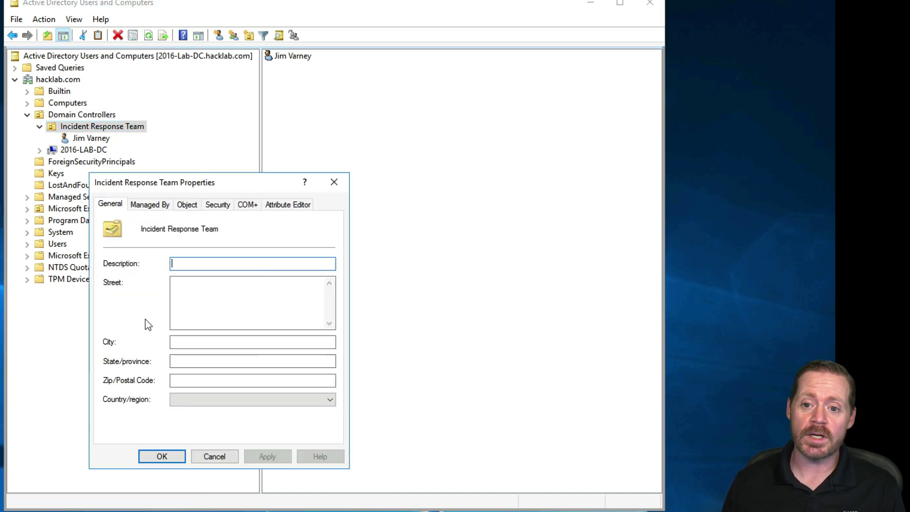
pyautogui.click(218, 207)
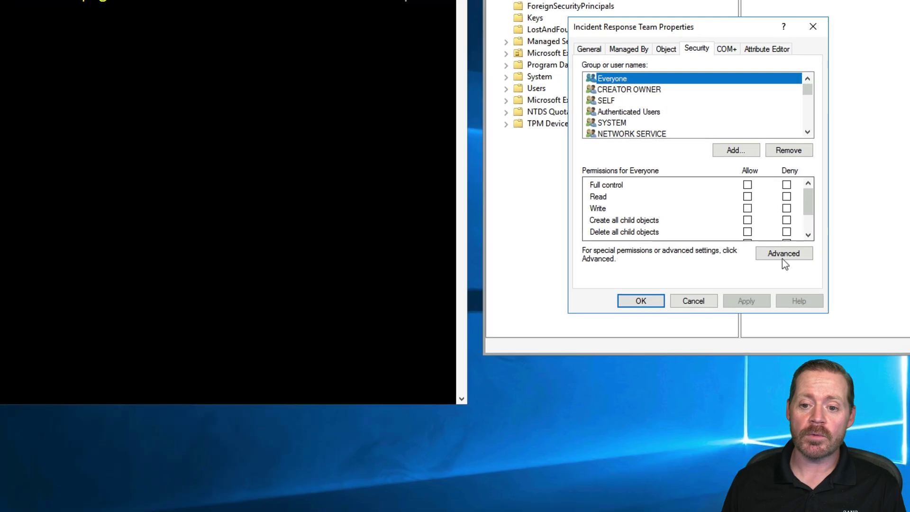
pyautogui.click(655, 295)
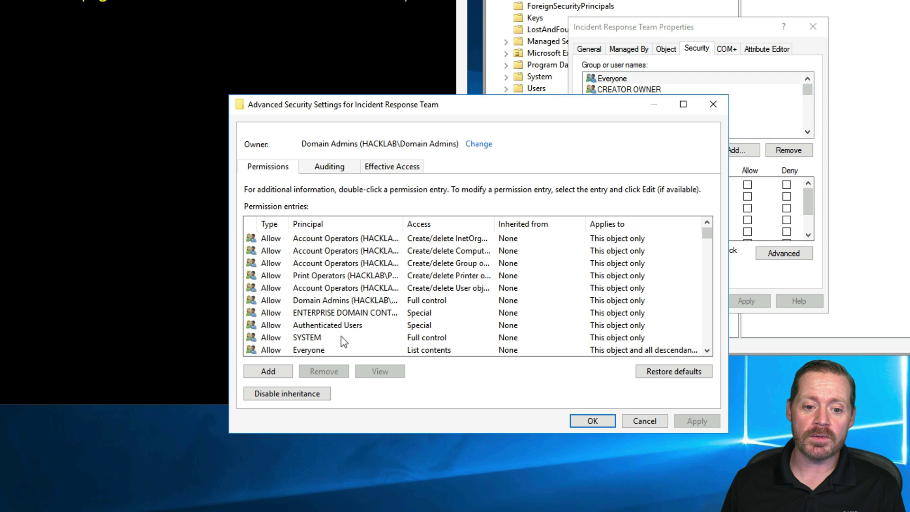
pyautogui.click(310, 353)
pyautogui.doubleClick(312, 351)
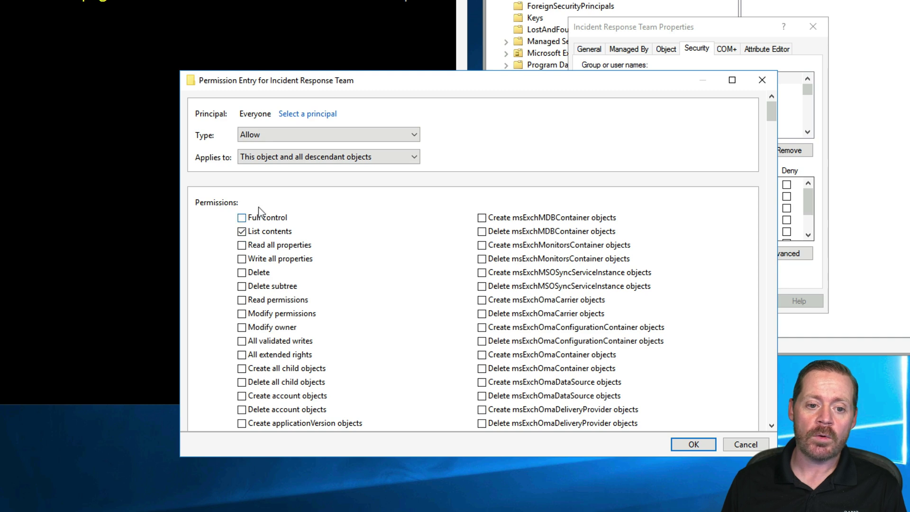
# Change that Everyone entry to Deny and apply it, confirming the warning.
pyautogui.click(309, 135)
pyautogui.click(295, 157)
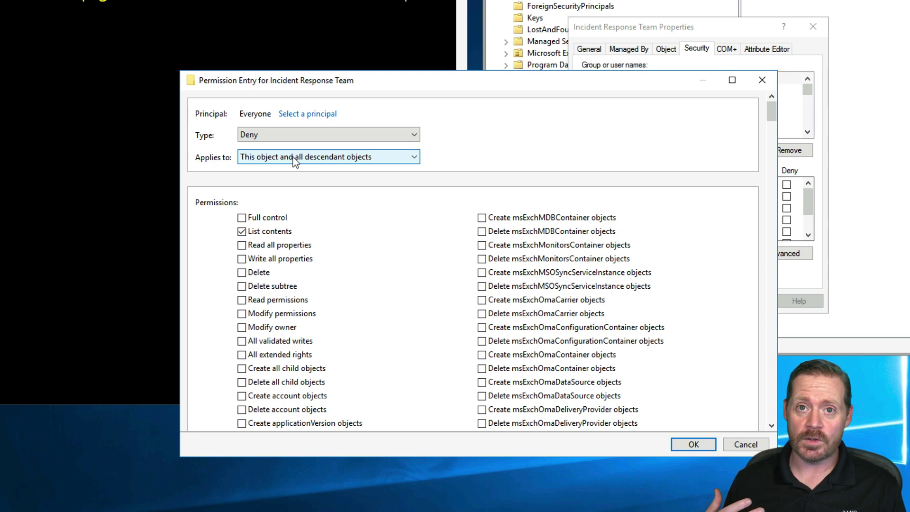
pyautogui.click(701, 444)
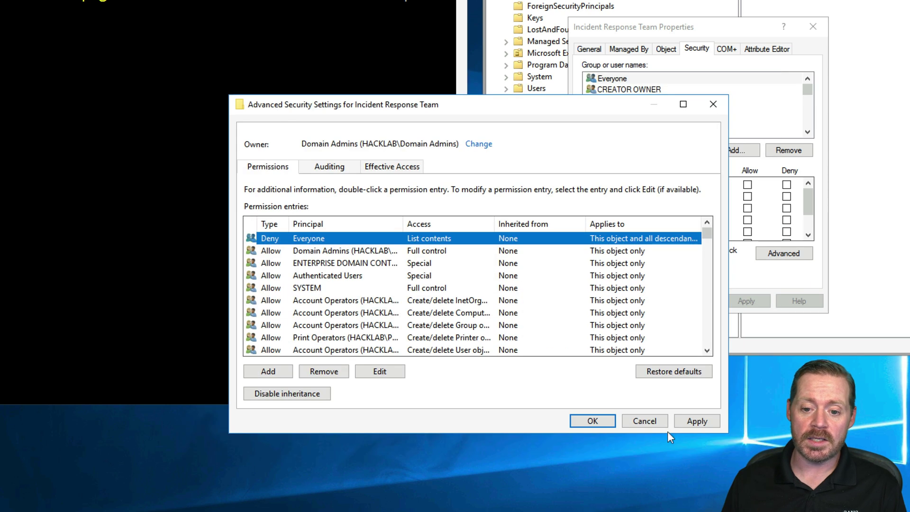
pyautogui.click(699, 422)
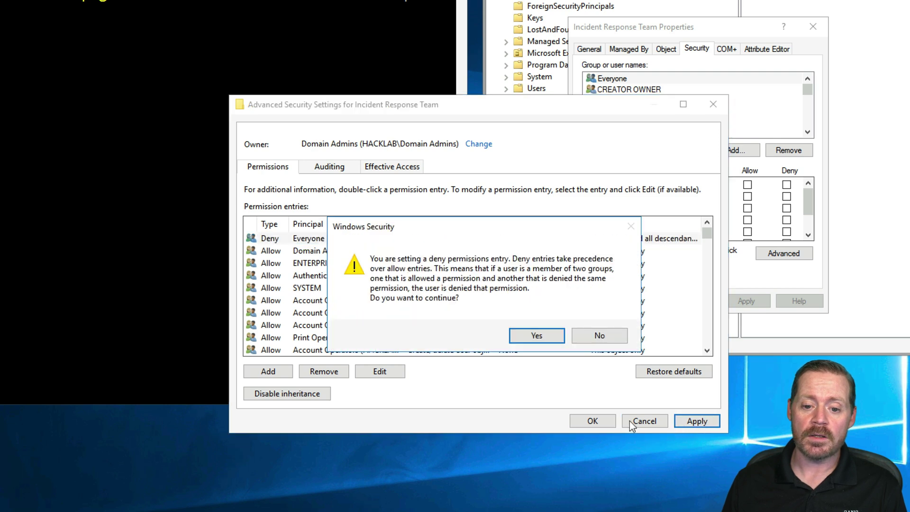
pyautogui.click(537, 336)
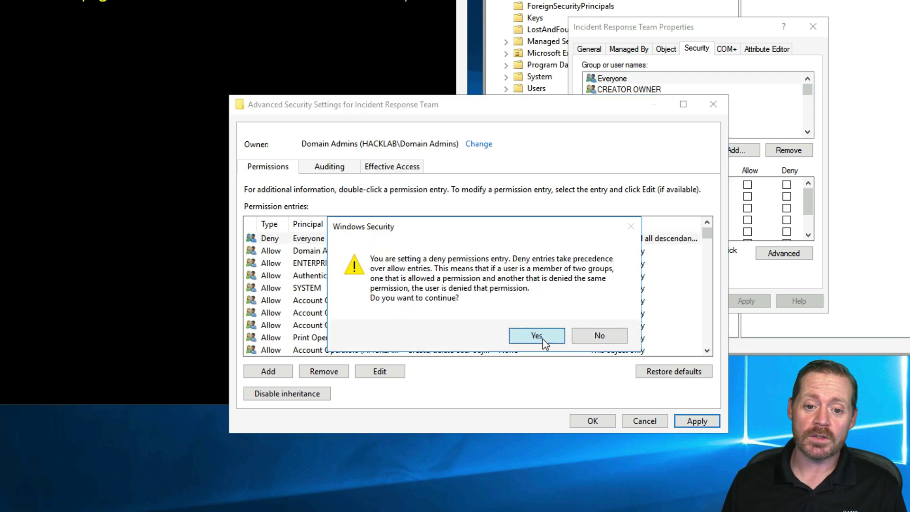
pyautogui.click(593, 422)
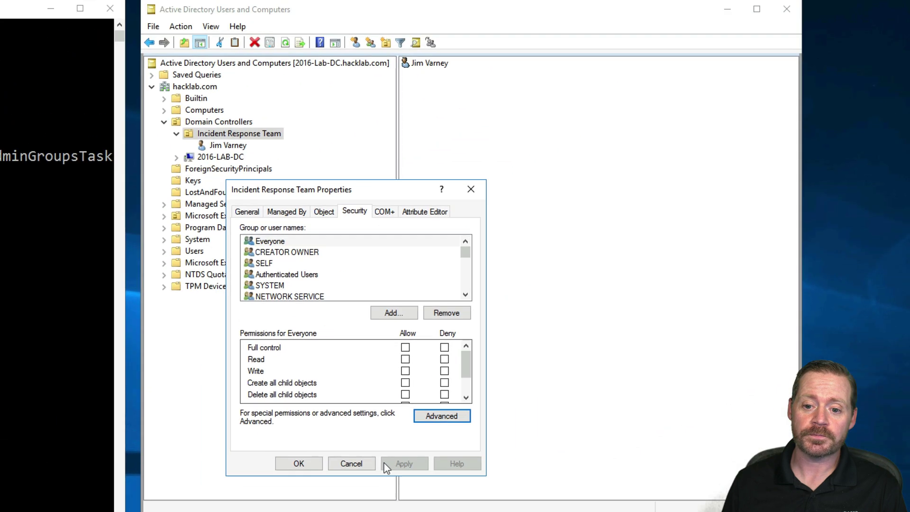
# Close Properties, refresh Incident Response Team so its user disappears, and enlarge the ADUC window.
pyautogui.click(561, 339)
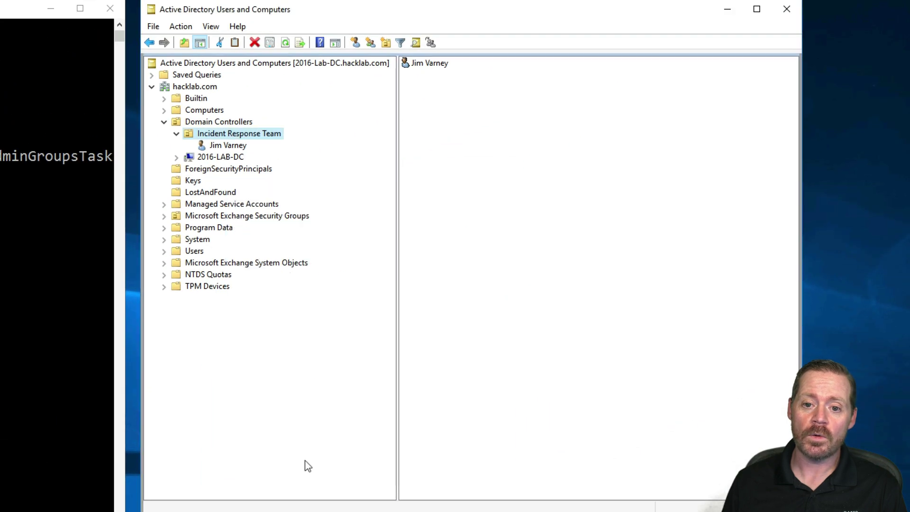
pyautogui.rightClick(240, 134)
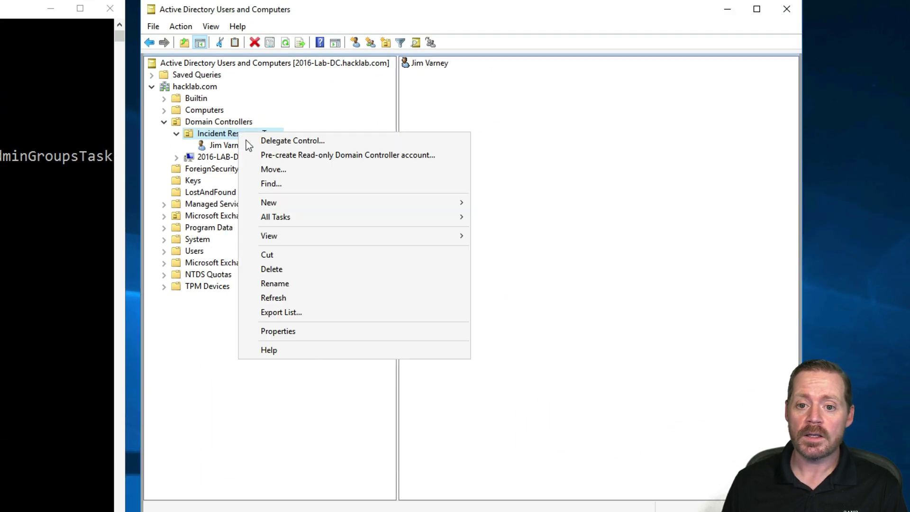
pyautogui.click(284, 297)
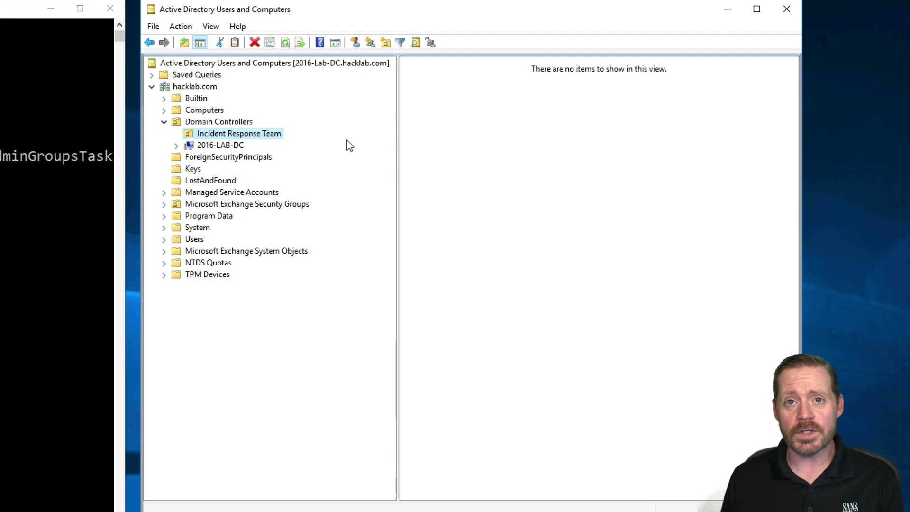
pyautogui.click(50, 10)
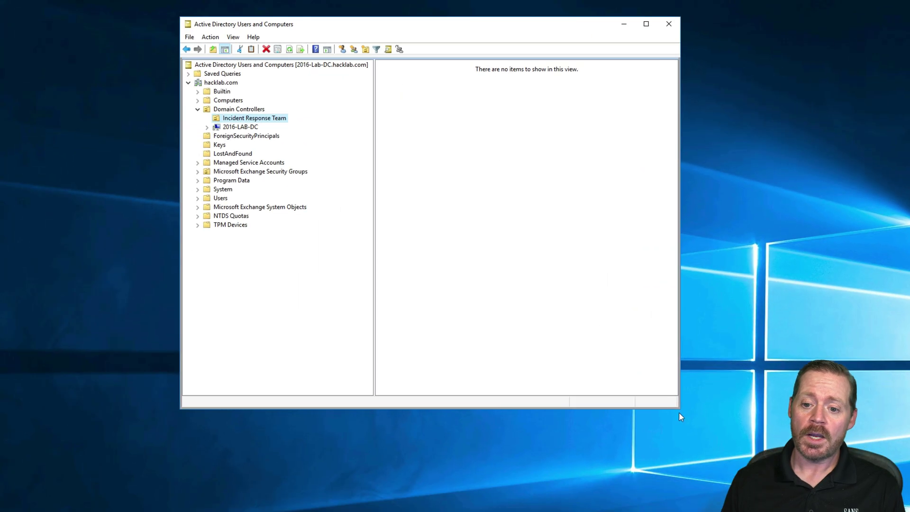
pyautogui.moveTo(678, 411); pyautogui.dragTo(799, 485)
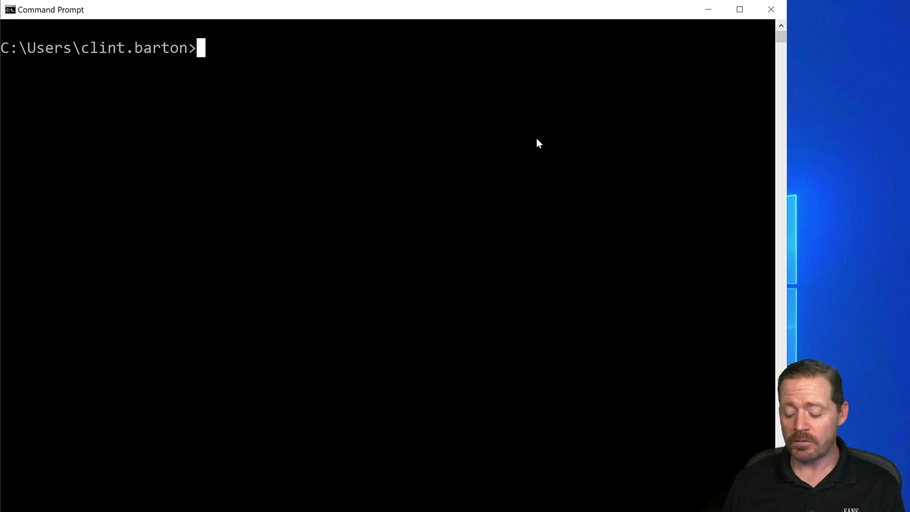
# Clear the screen with cls, then start typing 'net group /do' at the prompt.
pyautogui.write('cls')
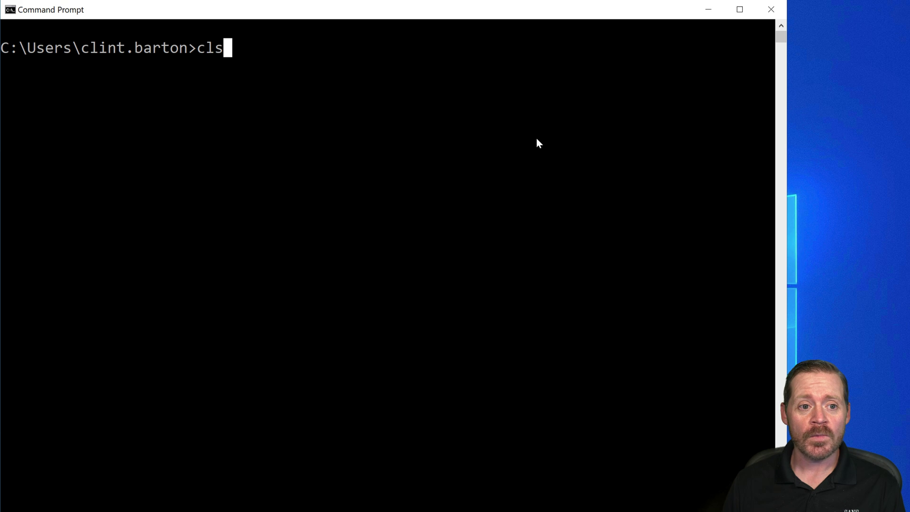
pyautogui.press('BackSpace')
pyautogui.write('ear')
pyautogui.press('BackSpace')
pyautogui.press('BackSpace')
pyautogui.press('BackSpace')
pyautogui.write('s')
pyautogui.press('BackSpace')
pyautogui.press('BackSpace')
pyautogui.press('BackSpace')
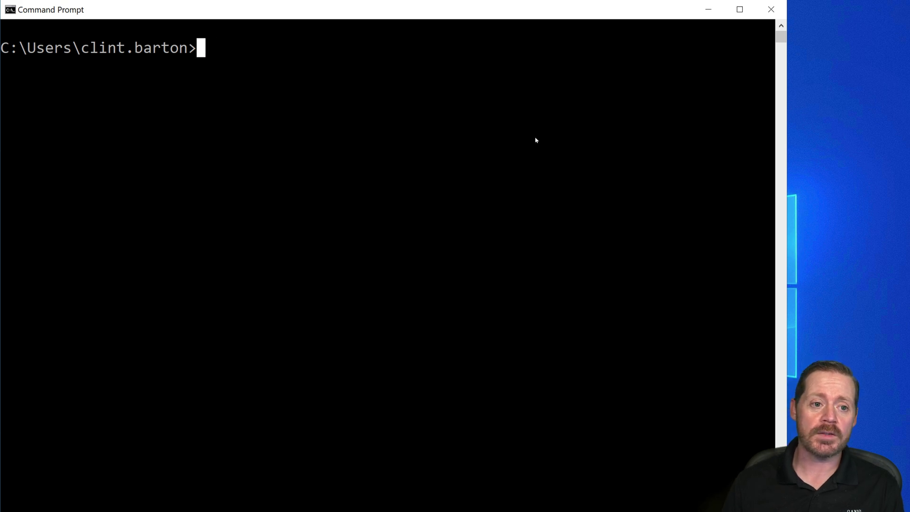
pyautogui.write('net us')
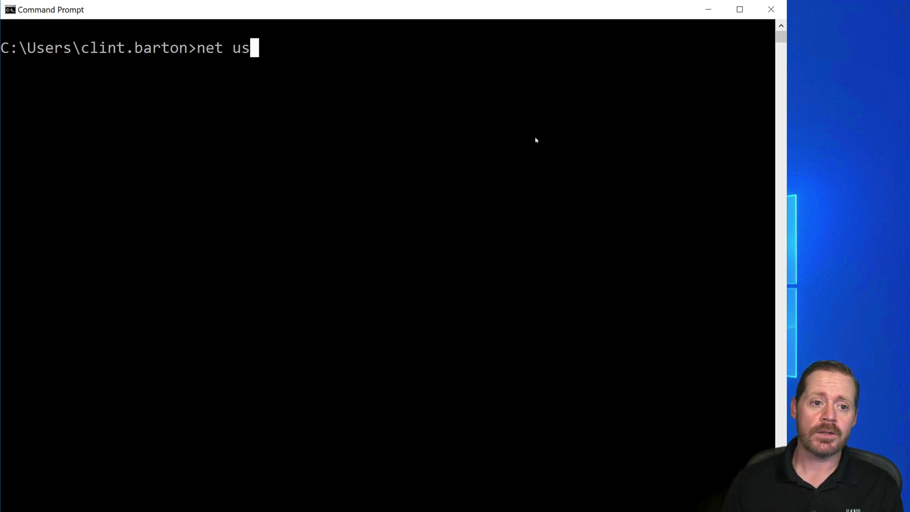
pyautogui.write('er')
pyautogui.press('BackSpace')
pyautogui.press('BackSpace')
pyautogui.press('BackSpace')
pyautogui.press('BackSpace')
pyautogui.write('gr')
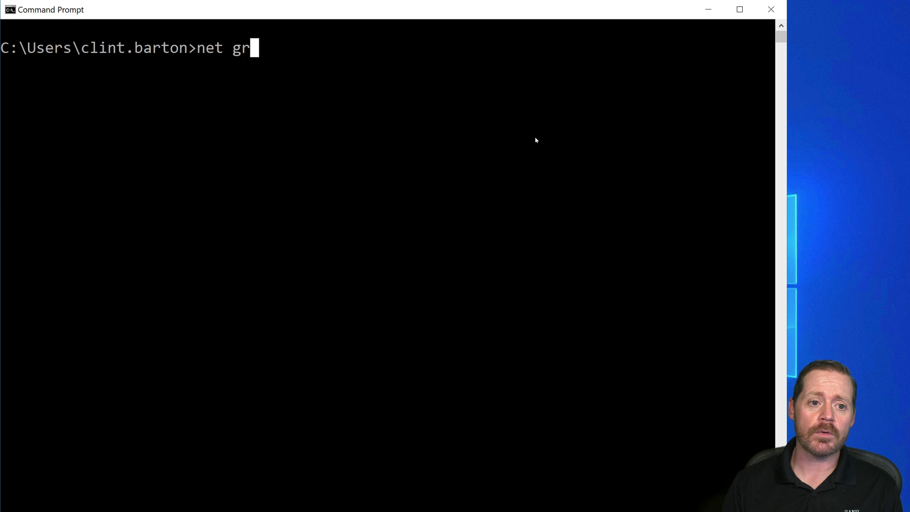
pyautogui.write('oup /do')
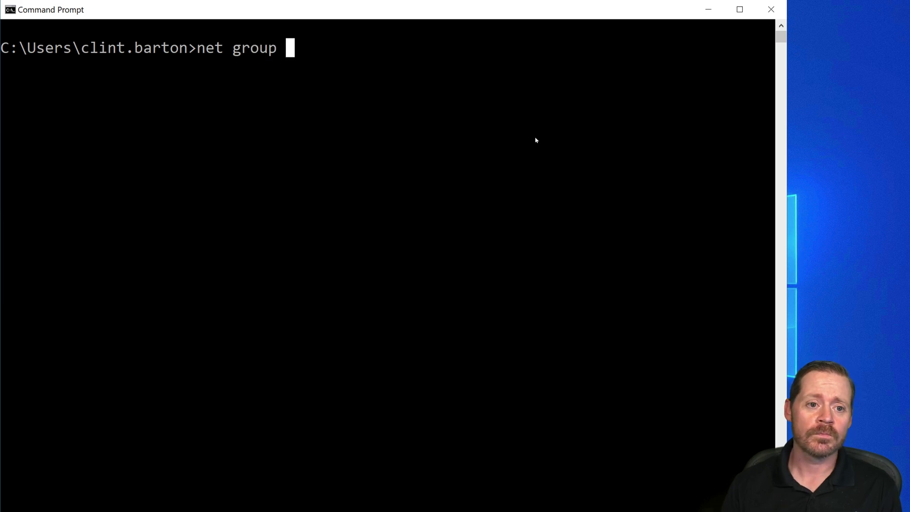
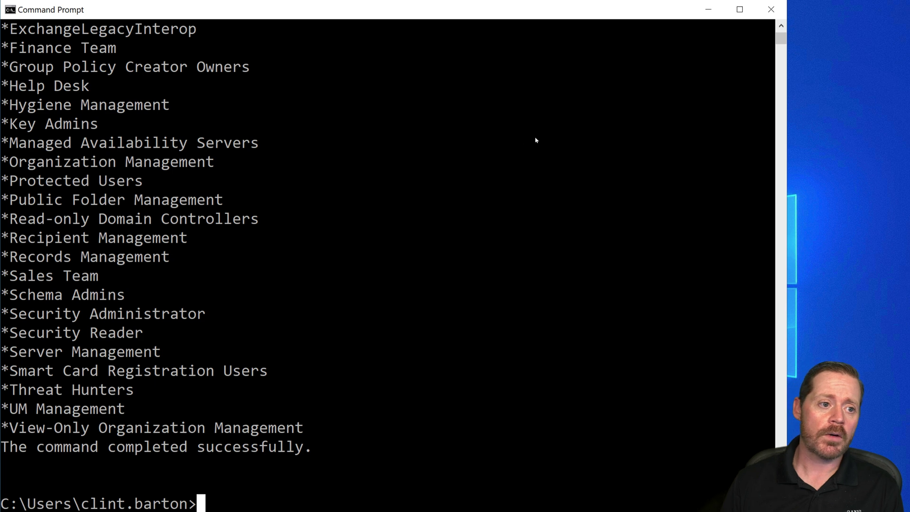
# Change the recalled net group /domain into net user /domain and run it to list hacklab.com users.
pyautogui.scroll(4, 404, 134)
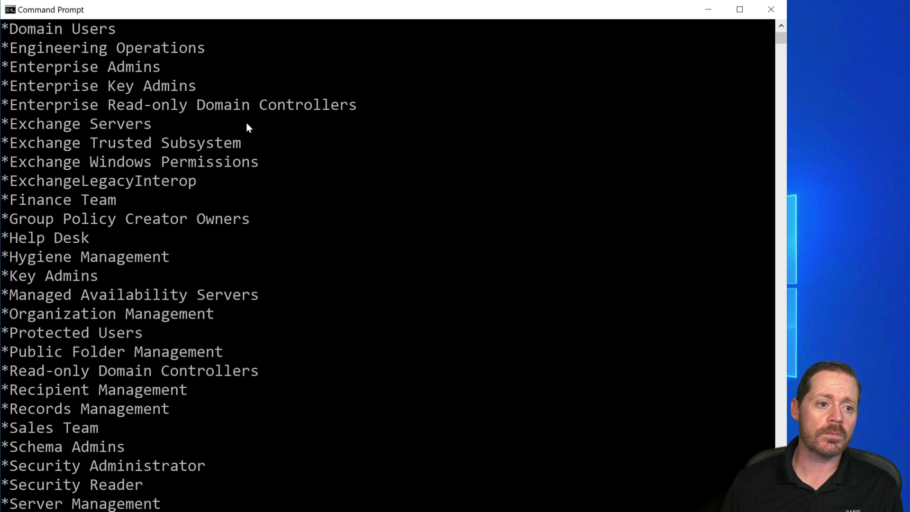
pyautogui.scroll(2, 142, 76)
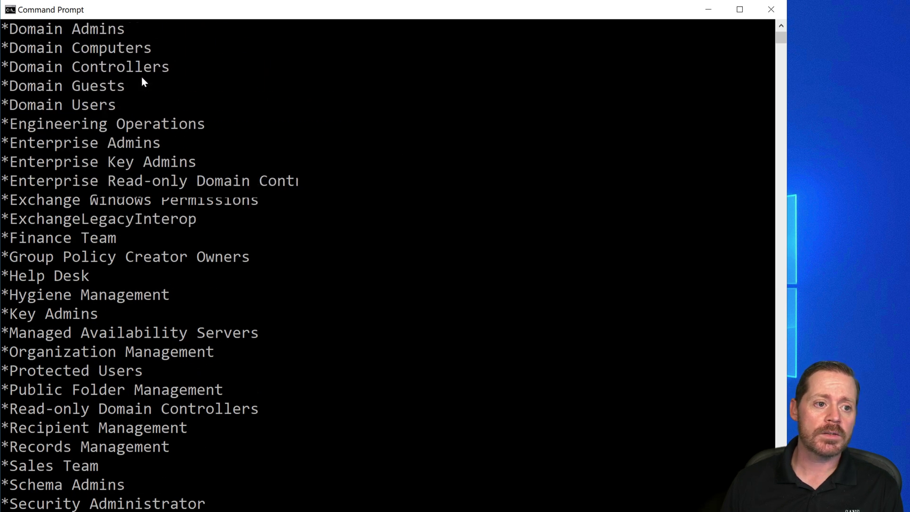
pyautogui.scroll(-6, 482, 294)
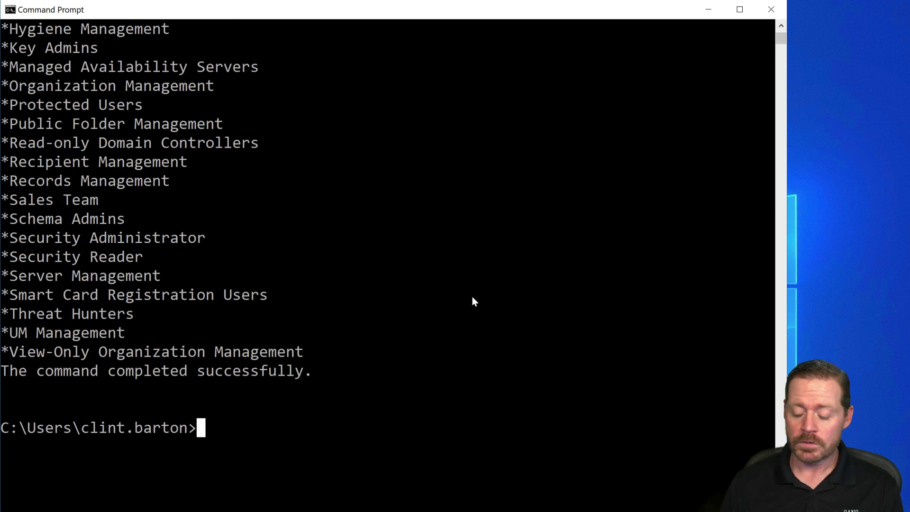
pyautogui.press('Up')
pyautogui.press('Left')
pyautogui.press('Left')
pyautogui.press('Left')
pyautogui.press('Left')
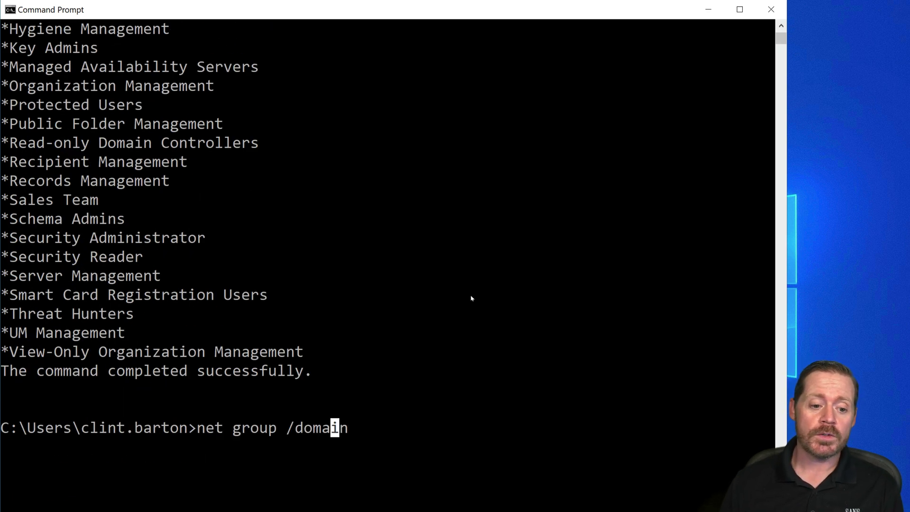
pyautogui.press('Left')
pyautogui.press('Left')
pyautogui.press('Left')
pyautogui.press('Left')
pyautogui.press('BackSpace')
pyautogui.press('BackSpace')
pyautogui.press('BackSpace')
pyautogui.press('BackSpace')
pyautogui.press('BackSpace')
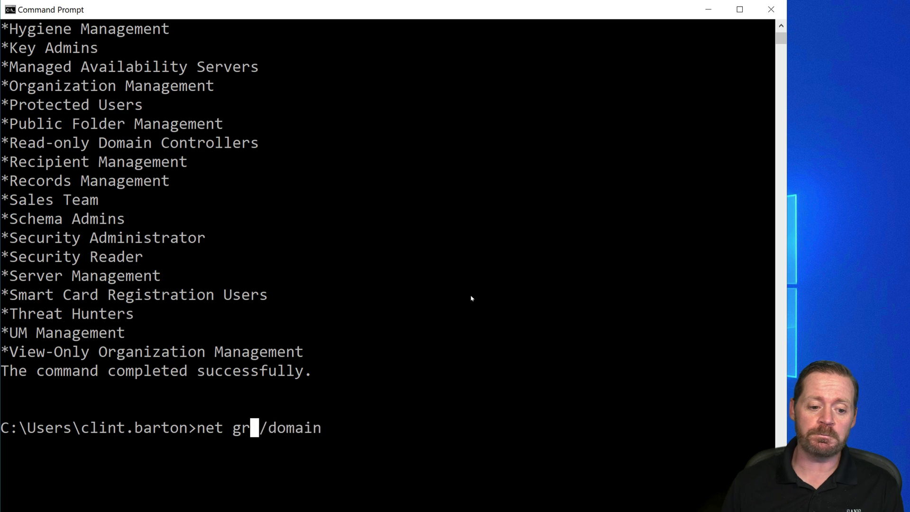
pyautogui.write('user')
pyautogui.press('Return')
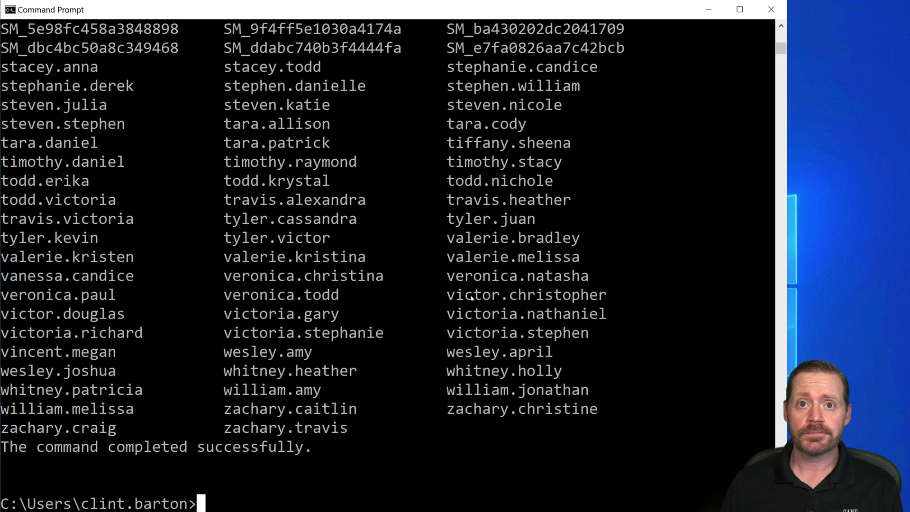
pyautogui.press('Up')
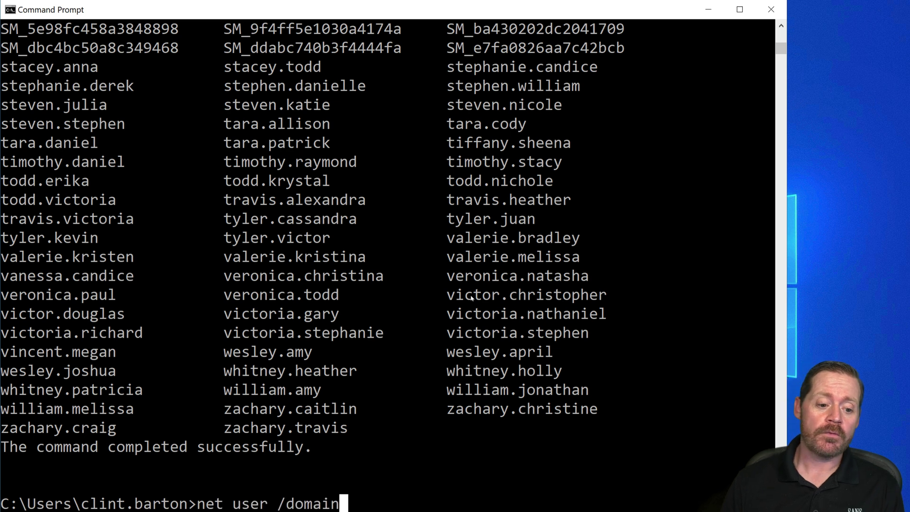
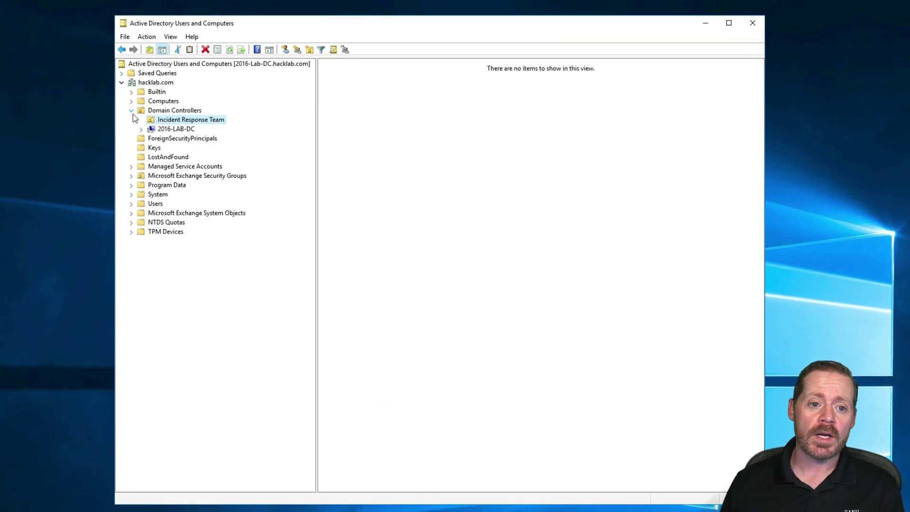
# Go from Domain Controllers to Builtin, expand it, and select the Deny AD Read group.
pyautogui.click(312, 85)
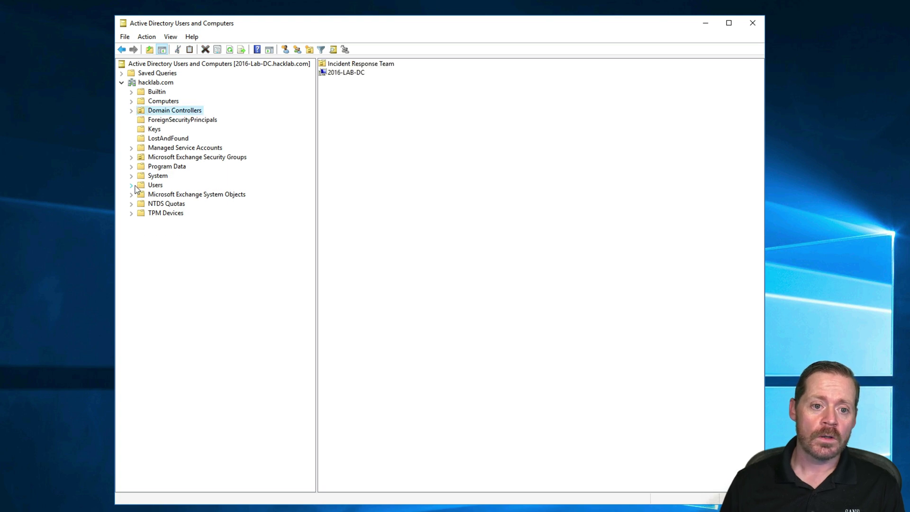
pyautogui.click(148, 94)
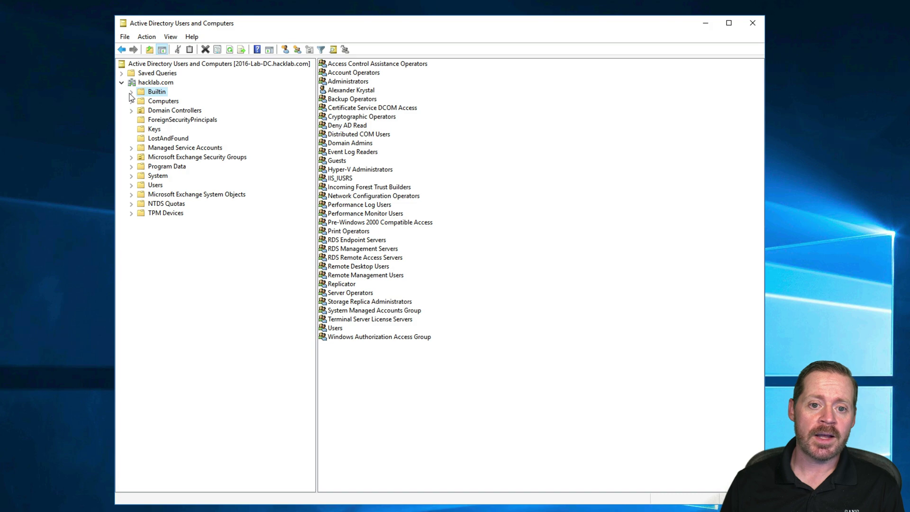
pyautogui.click(131, 93)
pyautogui.click(179, 167)
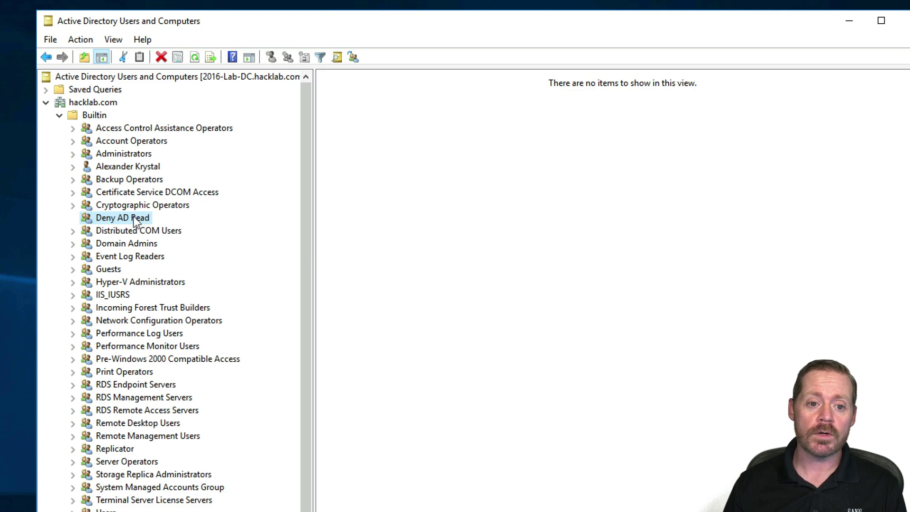
# Open Deny AD Read's Properties, review its three members, then bring up its context menu again.
pyautogui.rightClick(133, 215)
pyautogui.click(170, 423)
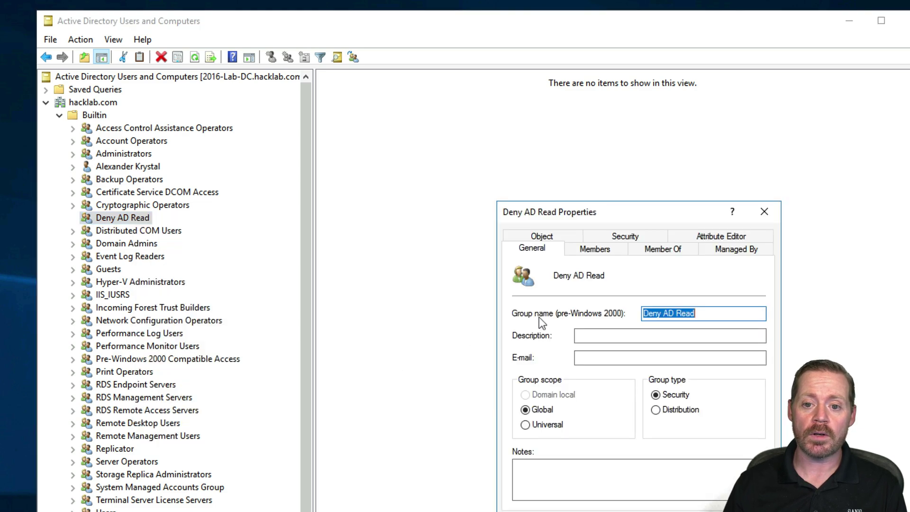
pyautogui.click(596, 247)
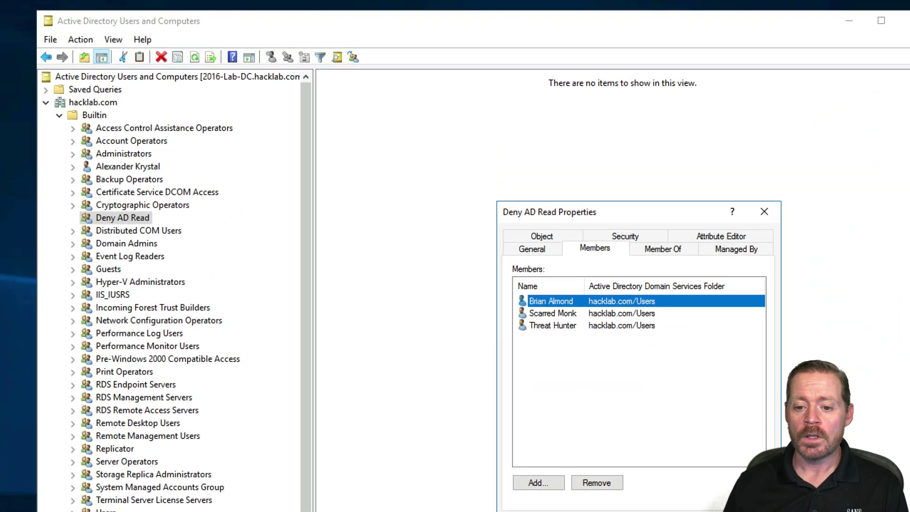
pyautogui.click(492, 230)
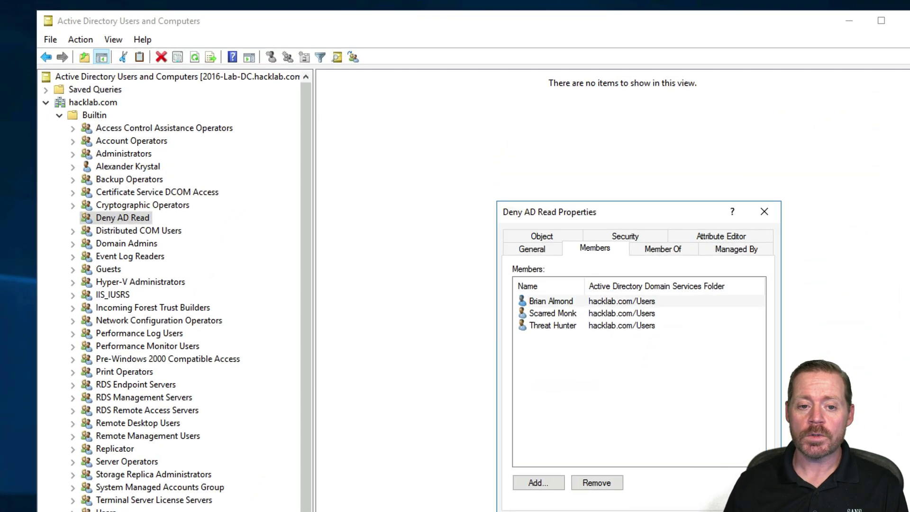
pyautogui.rightClick(112, 223)
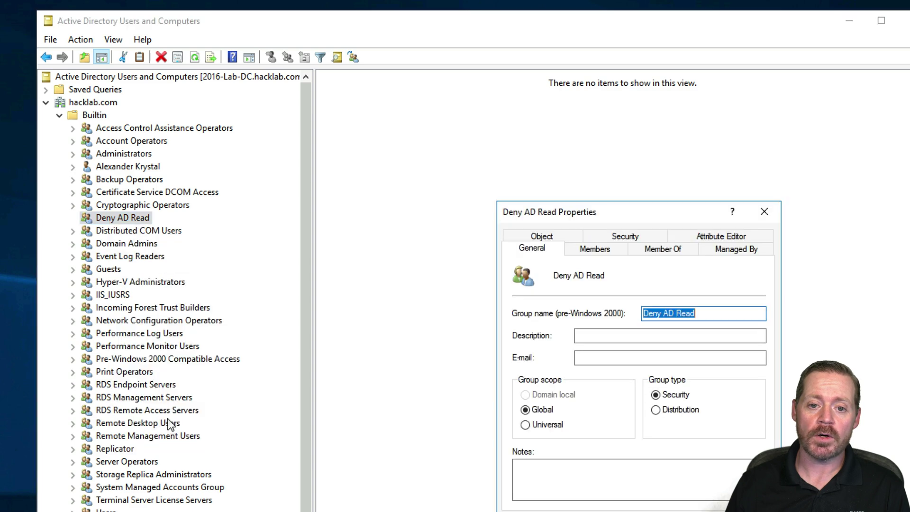
# Add the user account, resolved with Check Names, as Deny AD Read's fourth member, then close Properties.
pyautogui.click(599, 250)
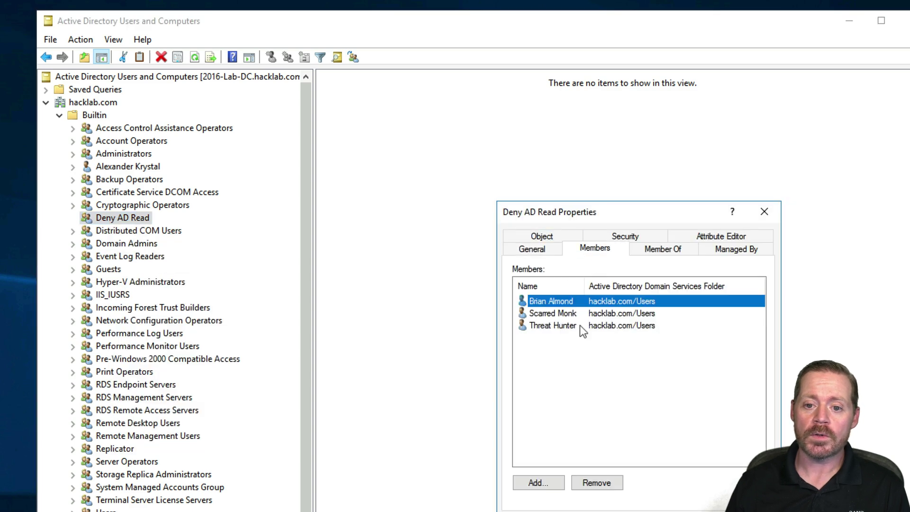
pyautogui.click(545, 480)
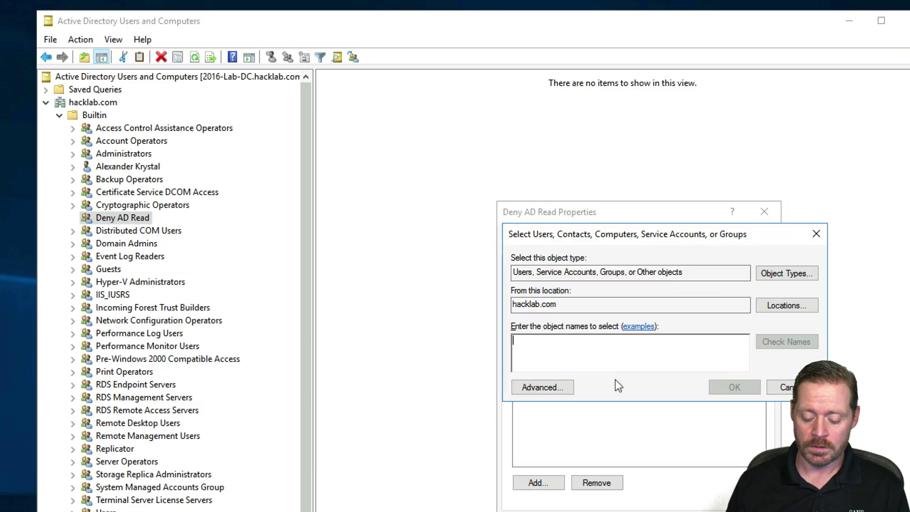
pyautogui.write('clint')
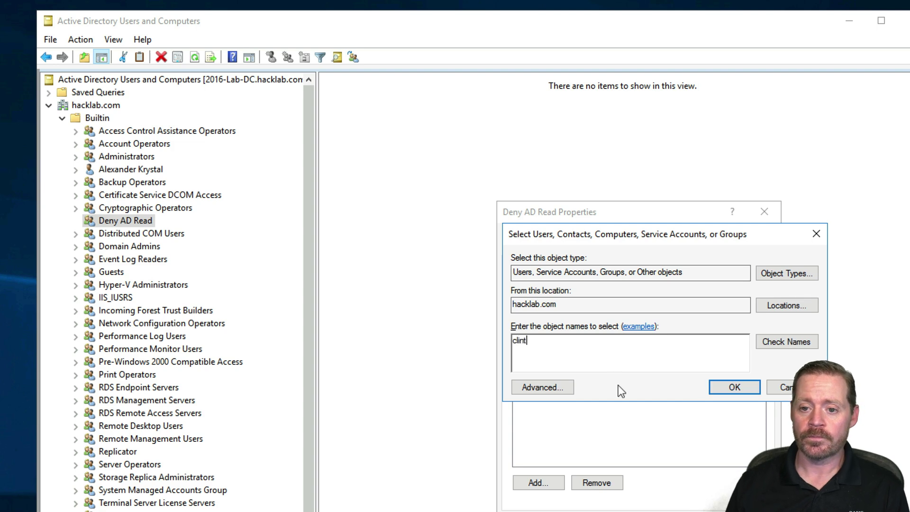
pyautogui.click(768, 342)
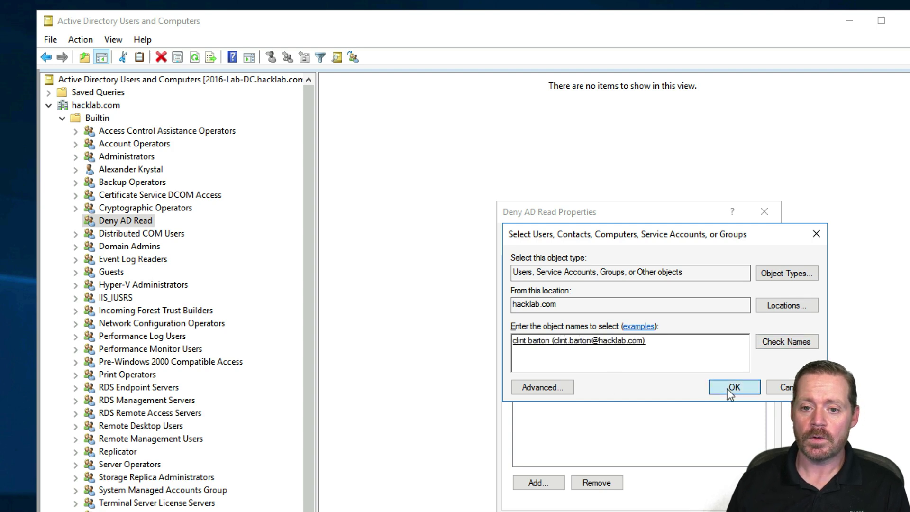
pyautogui.click(730, 388)
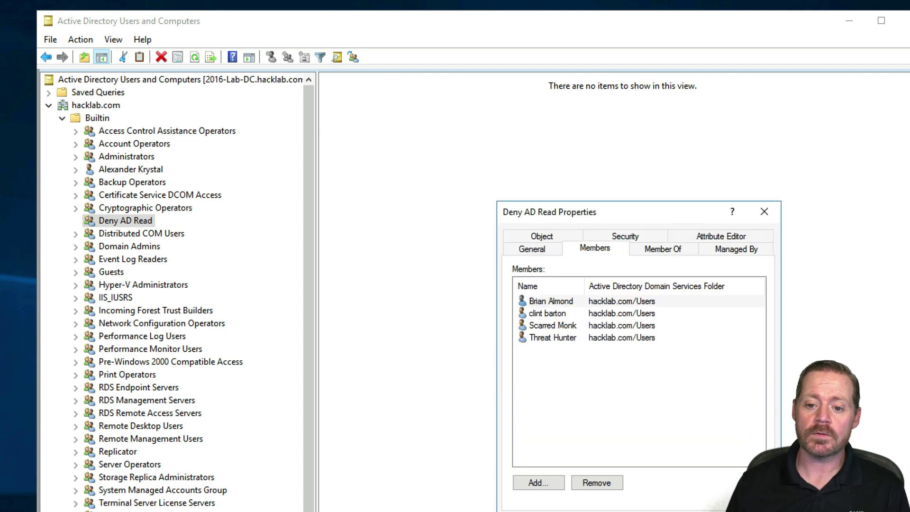
pyautogui.press('Return')
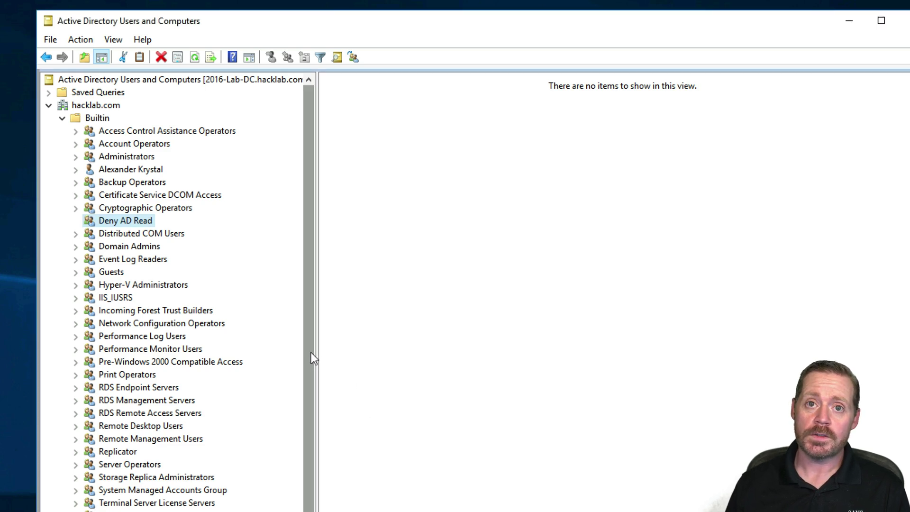
# Confirm Advanced Features is shown, expand System, and select AdminSDHolder.
pyautogui.moveTo(311, 352); pyautogui.dragTo(312, 462)
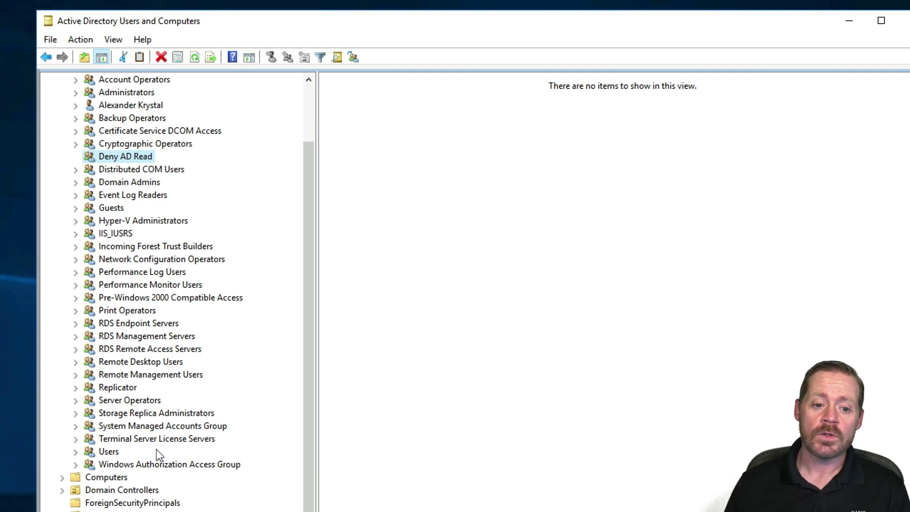
pyautogui.click(119, 40)
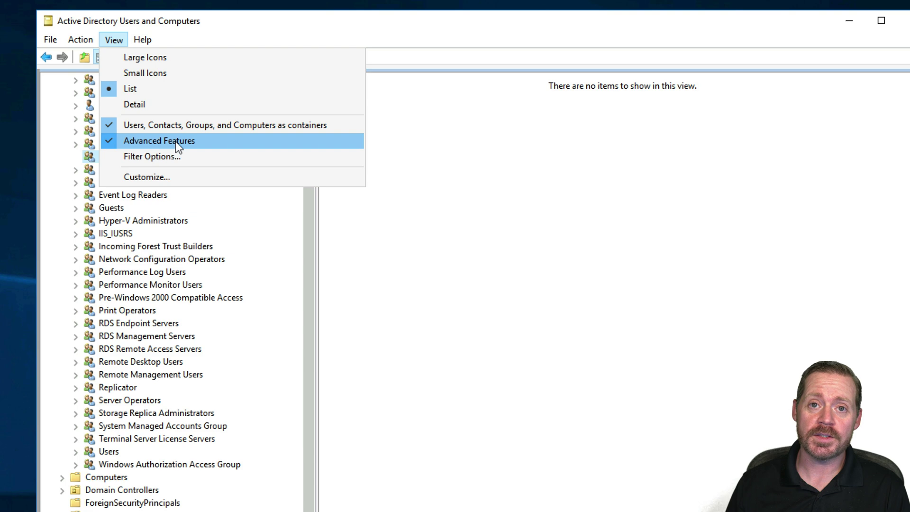
pyautogui.press('Escape')
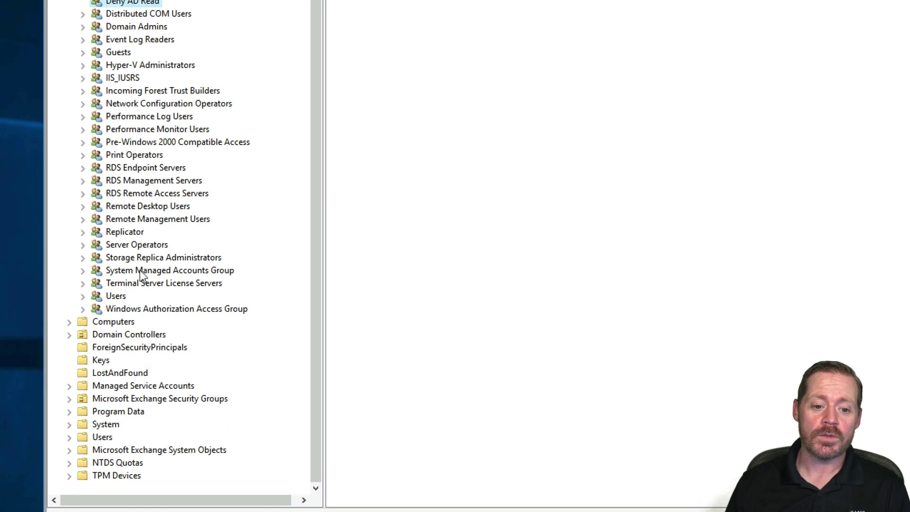
pyautogui.click(69, 425)
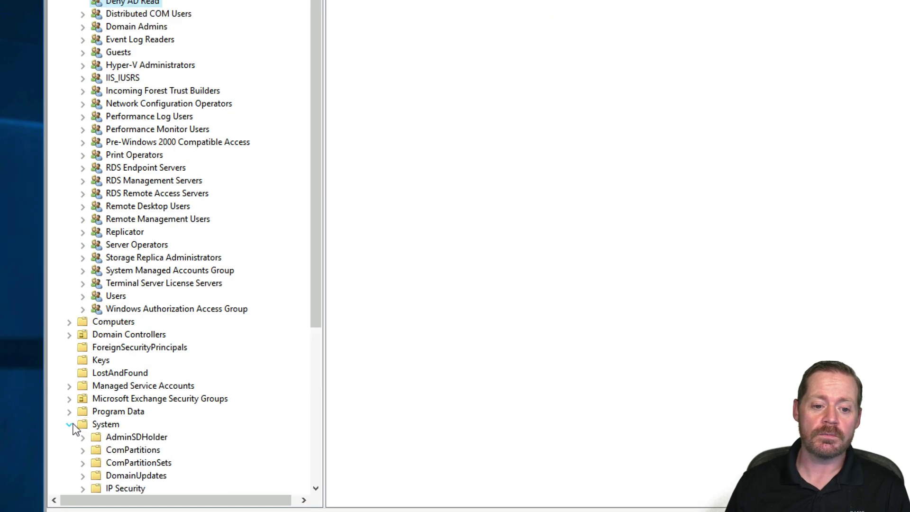
pyautogui.moveTo(319, 250); pyautogui.dragTo(305, 406)
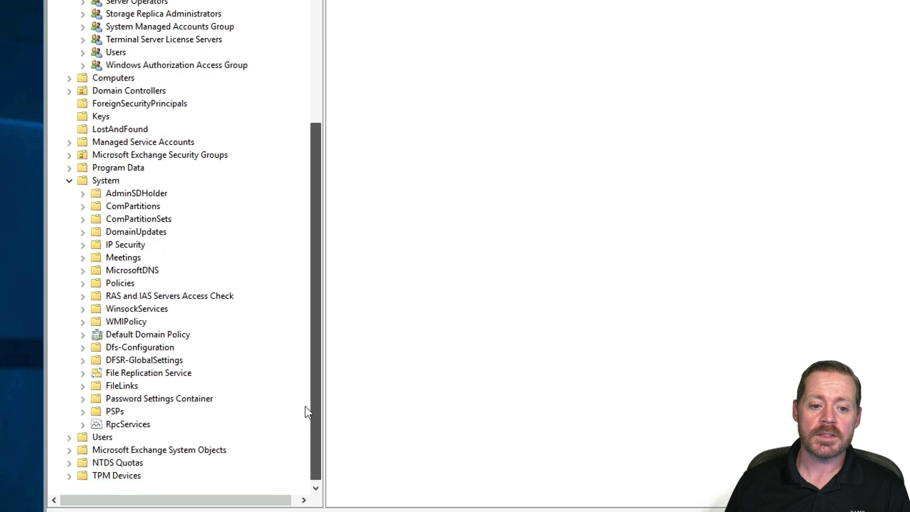
pyautogui.click(154, 196)
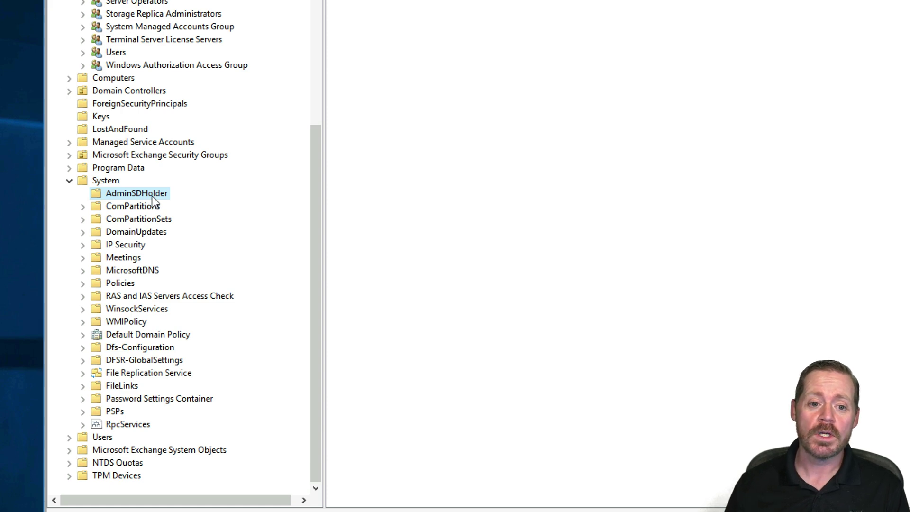
# Open AdminSDHolder's advanced security settings and open the Deny AD Read permission entry for editing.
pyautogui.rightClick(152, 195)
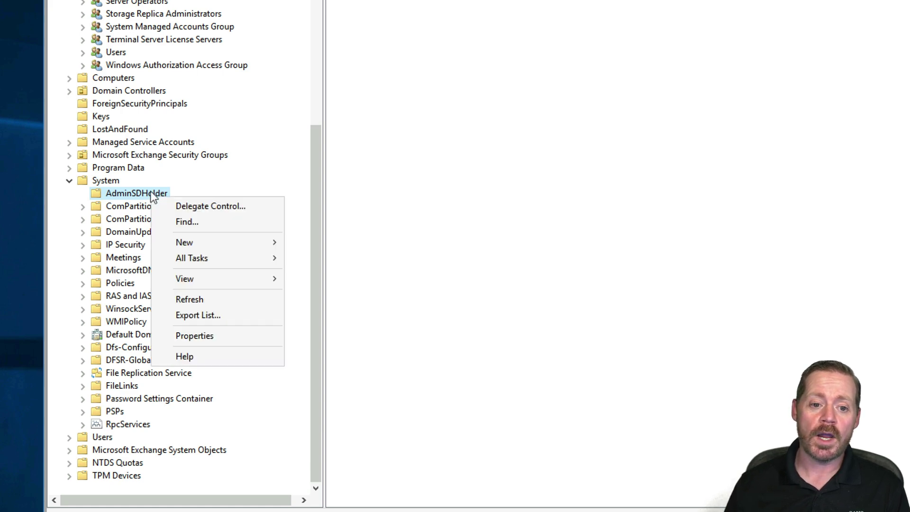
pyautogui.click(198, 337)
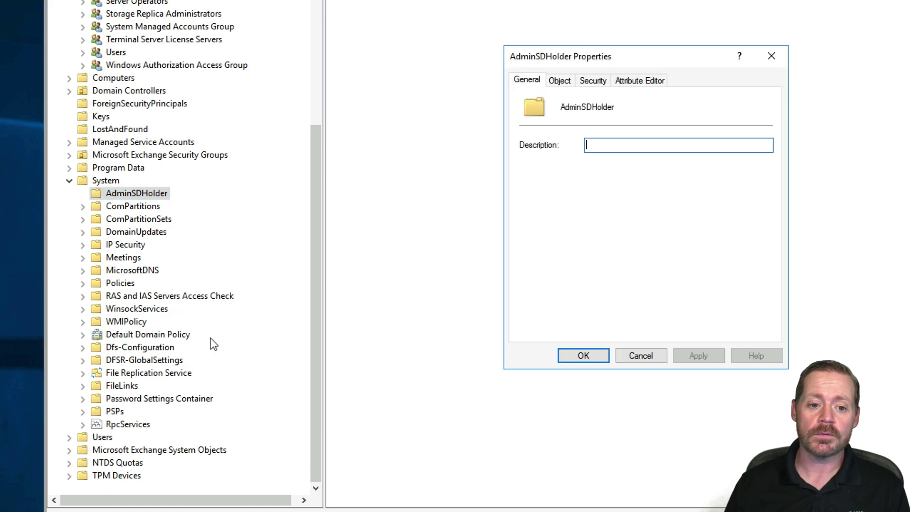
pyautogui.click(600, 80)
pyautogui.click(747, 298)
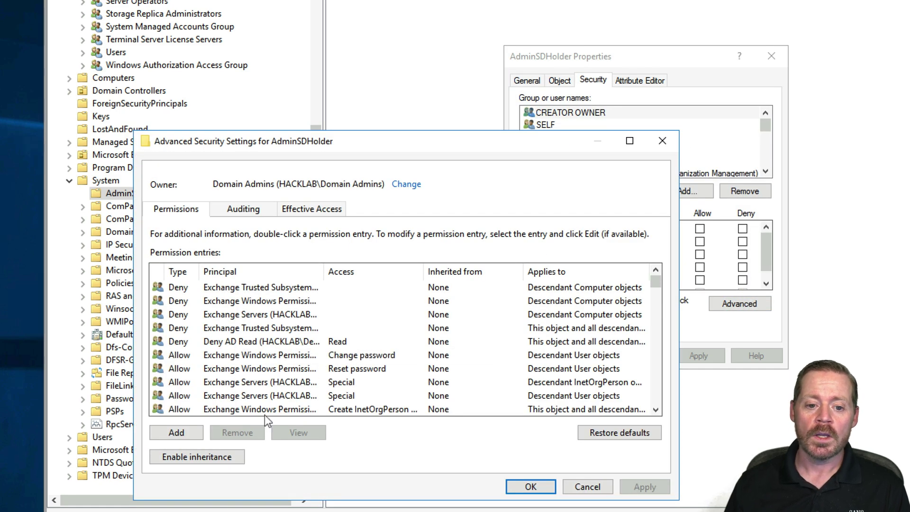
pyautogui.click(288, 345)
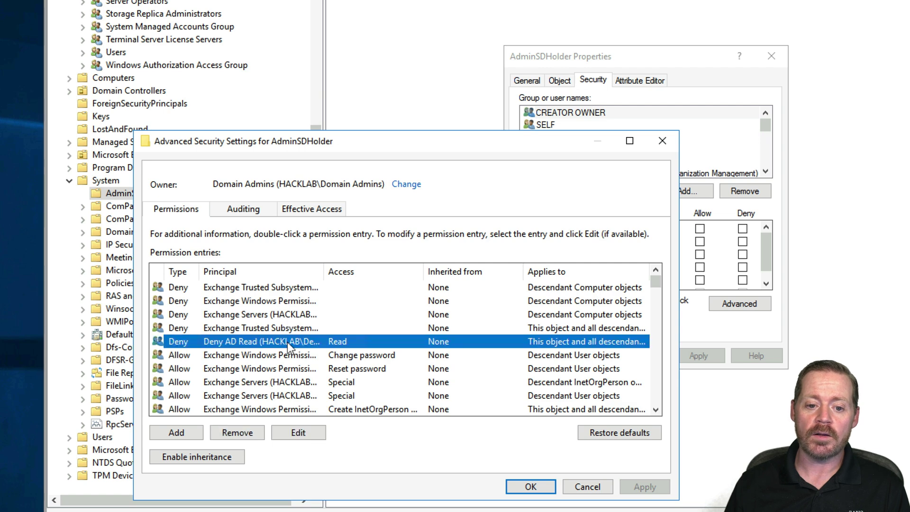
pyautogui.click(291, 356)
pyautogui.doubleClick(290, 342)
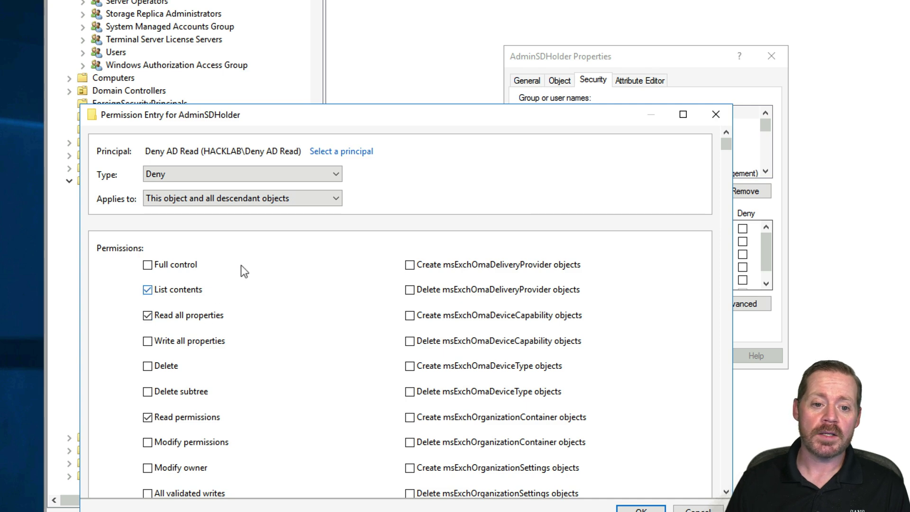
# Clear all permissions, deny only List contents, Read all properties and Read permissions, then save.
pyautogui.moveTo(388, 114); pyautogui.dragTo(406, 23)
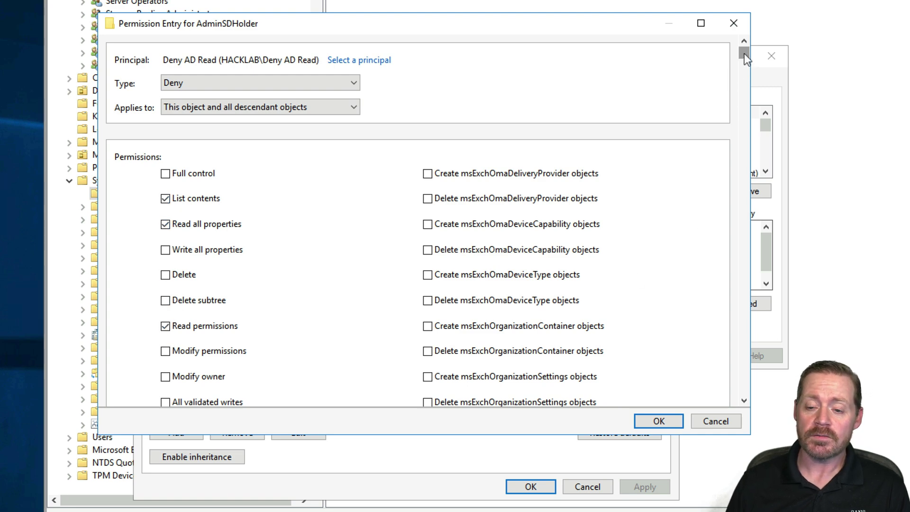
pyautogui.moveTo(744, 53); pyautogui.dragTo(738, 394)
pyautogui.click(696, 381)
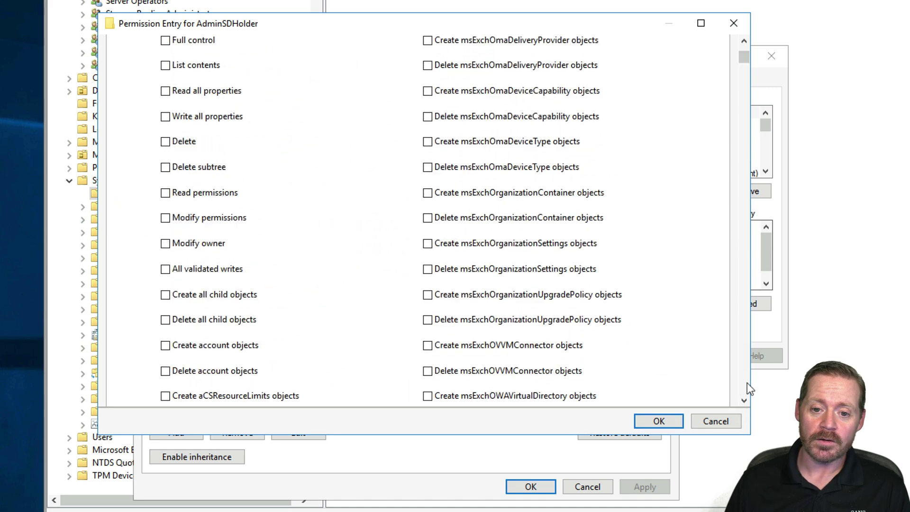
pyautogui.moveTo(744, 53); pyautogui.dragTo(743, 39)
pyautogui.click(165, 199)
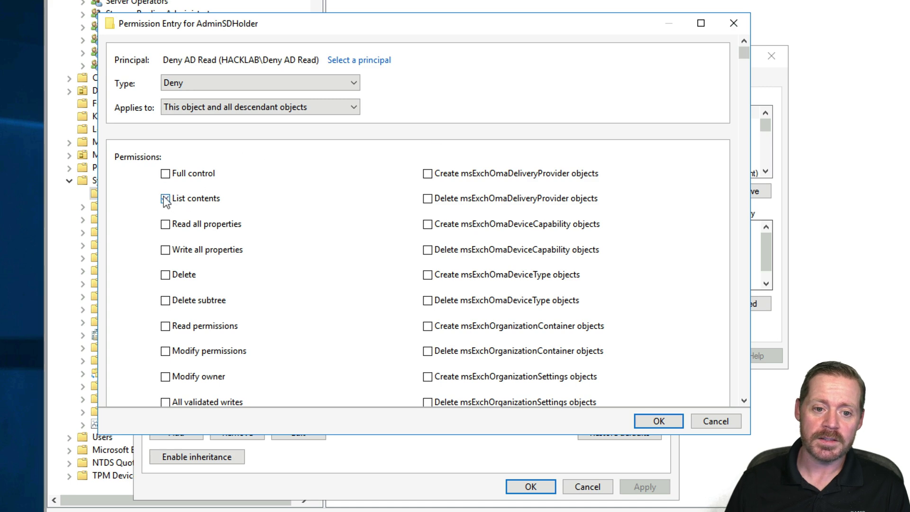
pyautogui.click(166, 226)
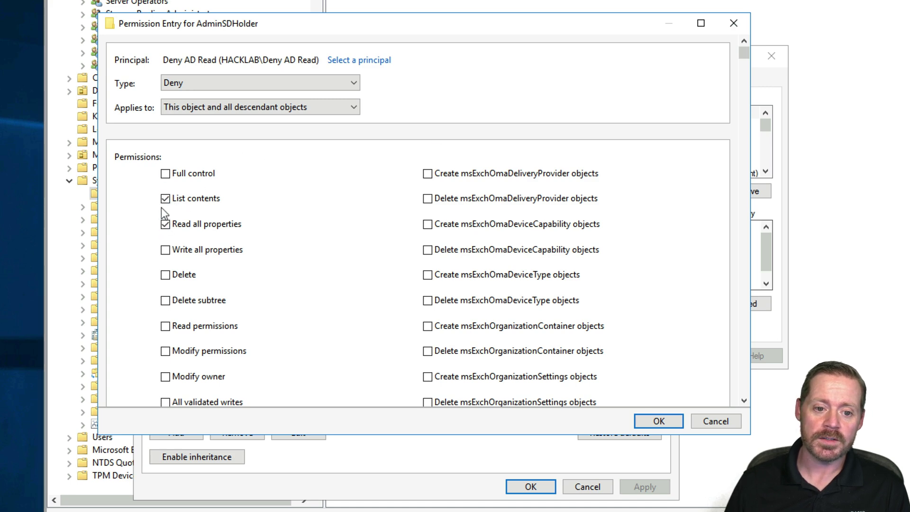
pyautogui.click(167, 327)
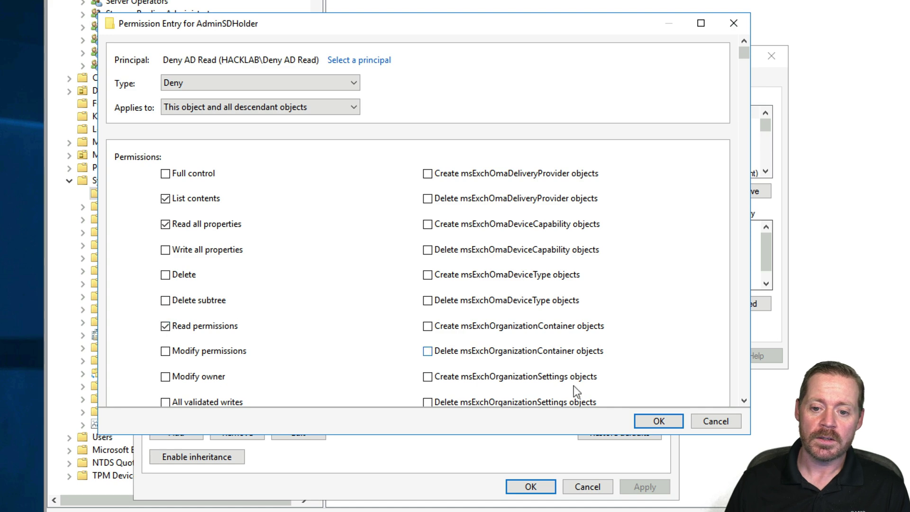
pyautogui.click(660, 422)
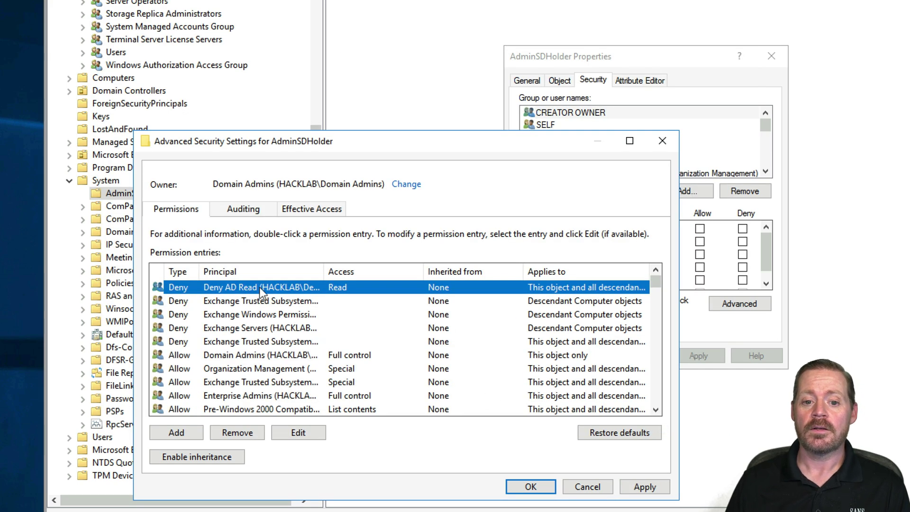
# Recheck the Deny AD Read entry, apply the changes with Yes to the warning, and close advanced settings.
pyautogui.doubleClick(357, 288)
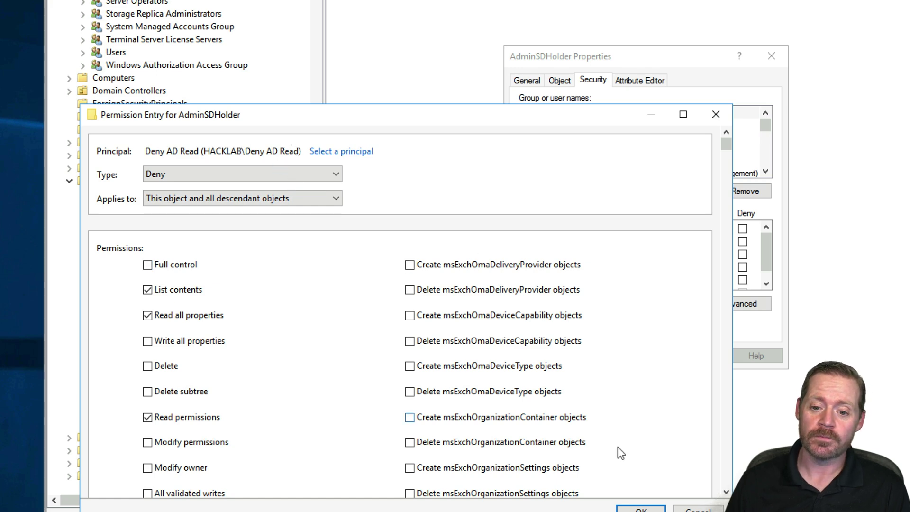
pyautogui.click(640, 506)
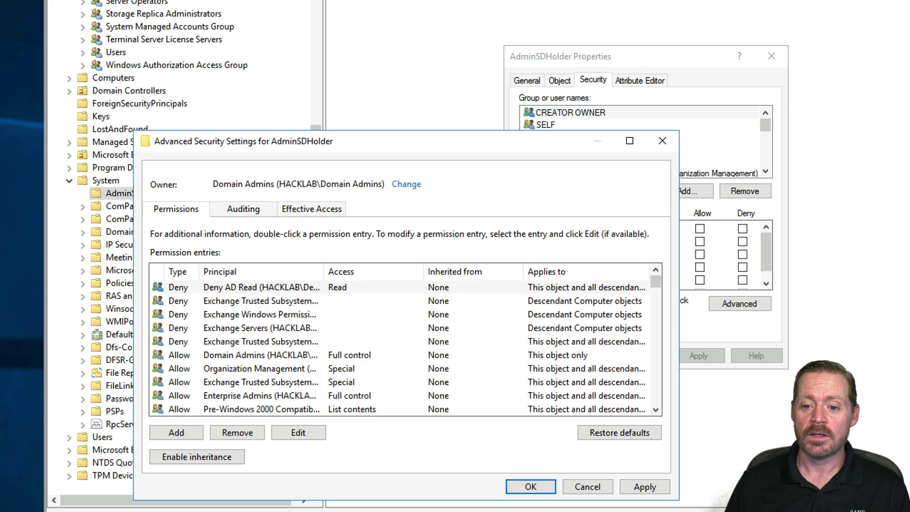
pyautogui.click(643, 487)
pyautogui.click(256, 339)
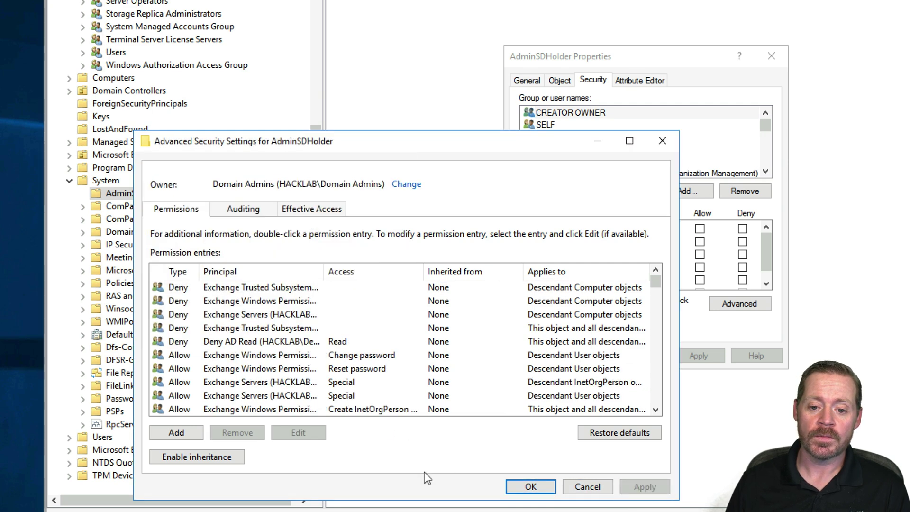
pyautogui.click(531, 487)
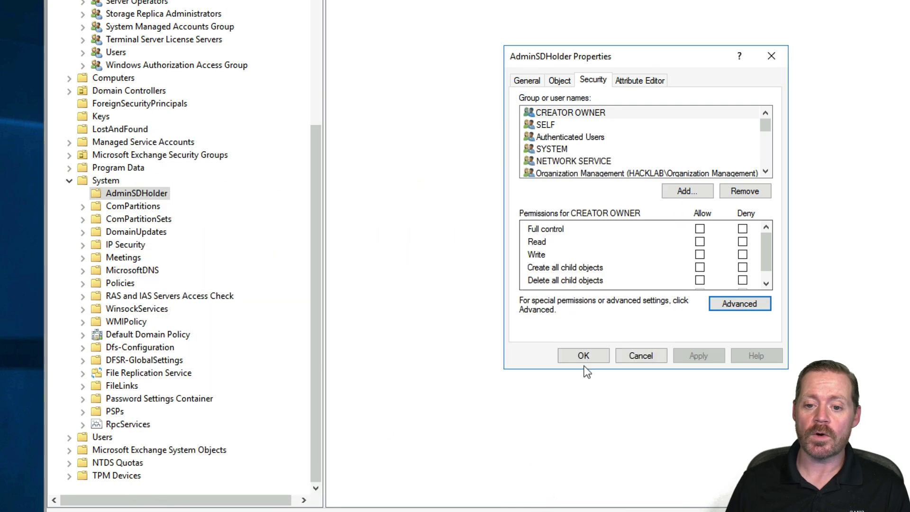
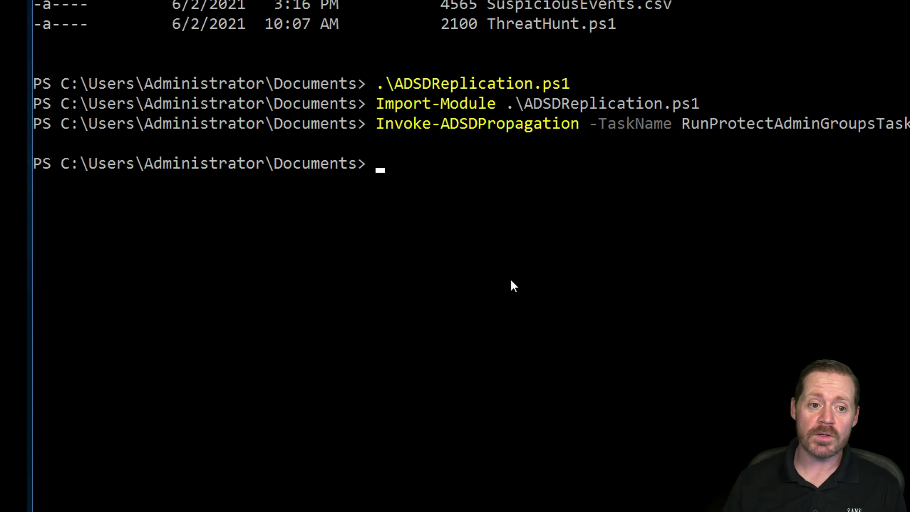
# Rerun Invoke-ADSDPropagation -TaskName RunProtectAdminGroupsTask from command history.
pyautogui.press('Up')
pyautogui.press('Return')
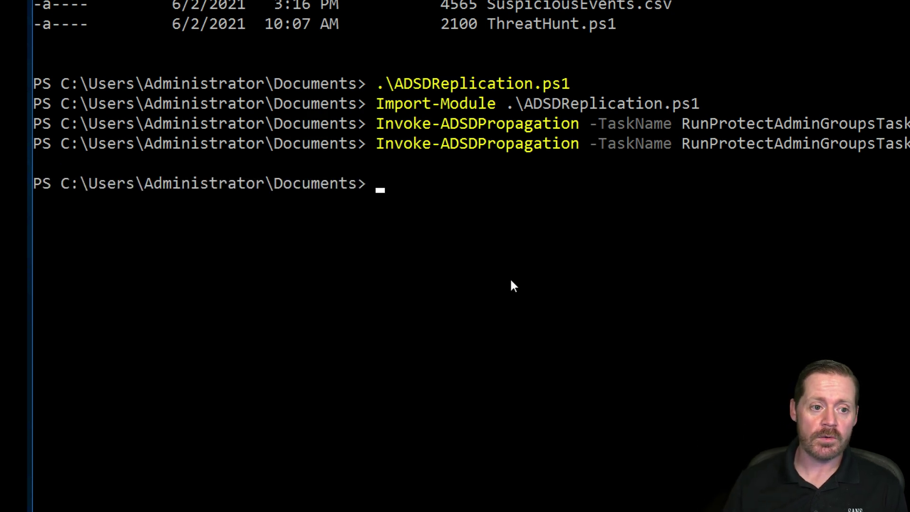
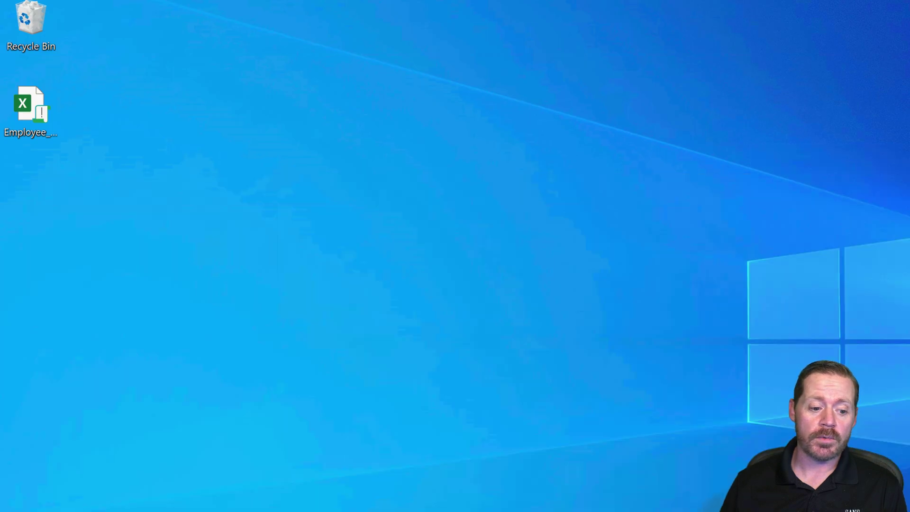
# Open the Windows Start search panel.
pyautogui.press('super')
# Launch Command Prompt from a 'cmd' search and enter 'net user /domain administrator'.
pyautogui.write('cmd')
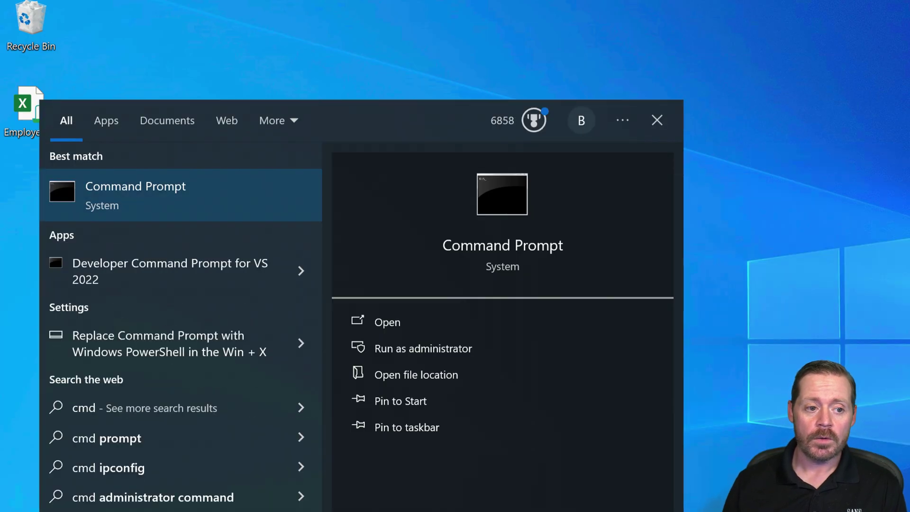
pyautogui.press('Return')
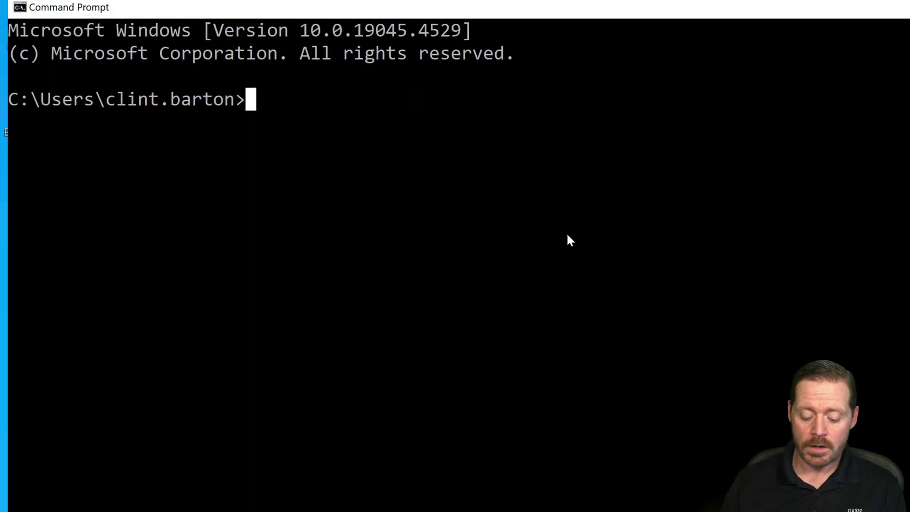
pyautogui.write('net')
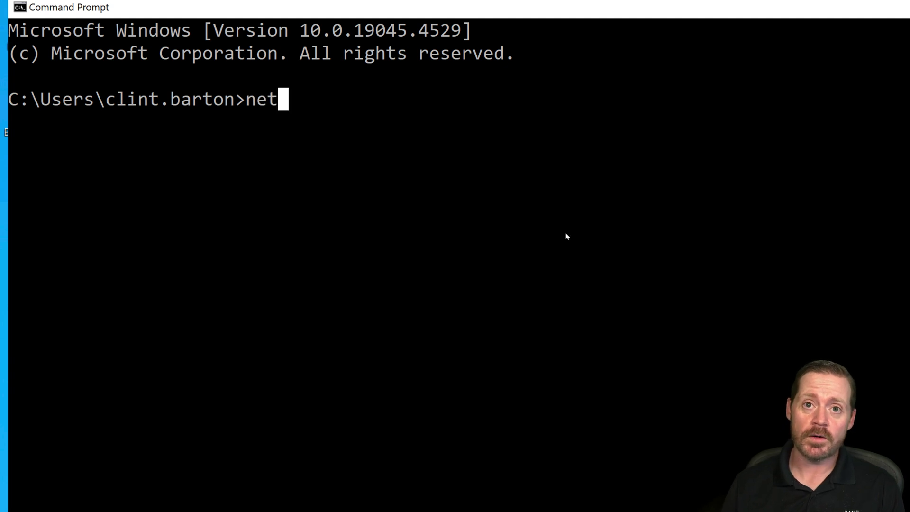
pyautogui.write(' user /')
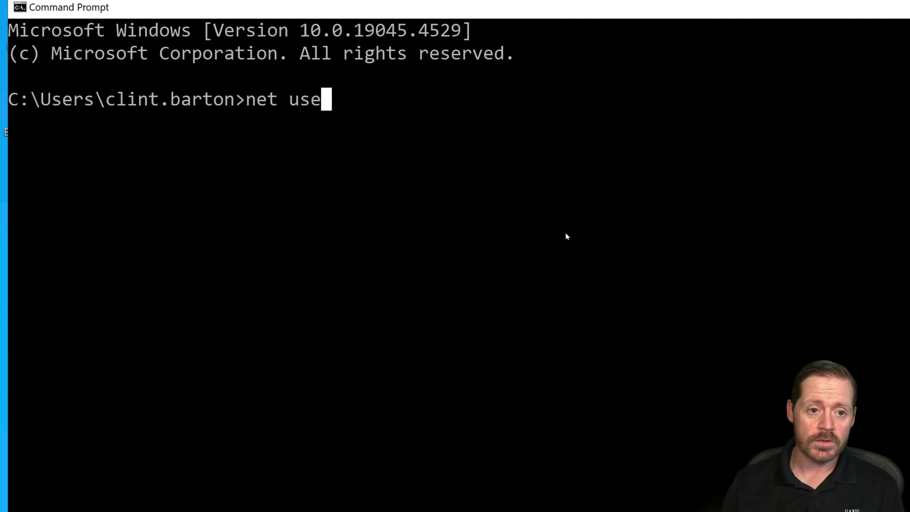
pyautogui.write('do')
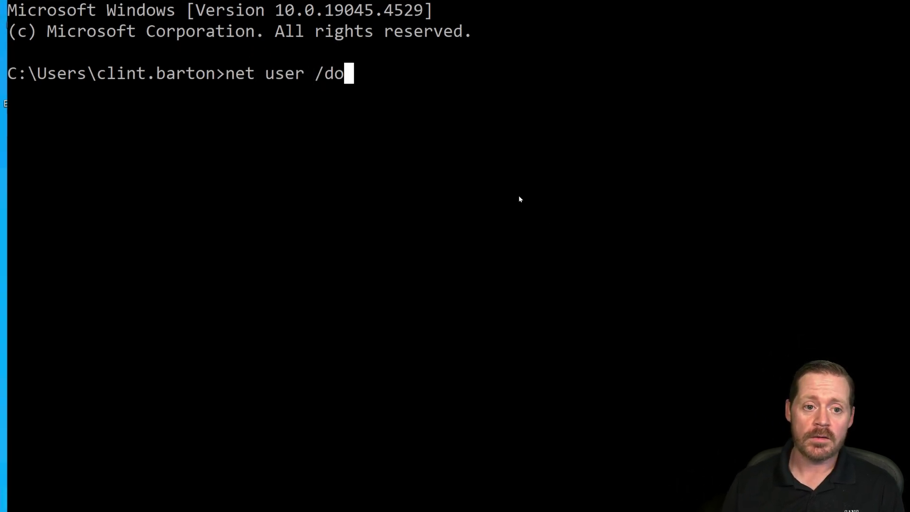
pyautogui.write('main administrato')
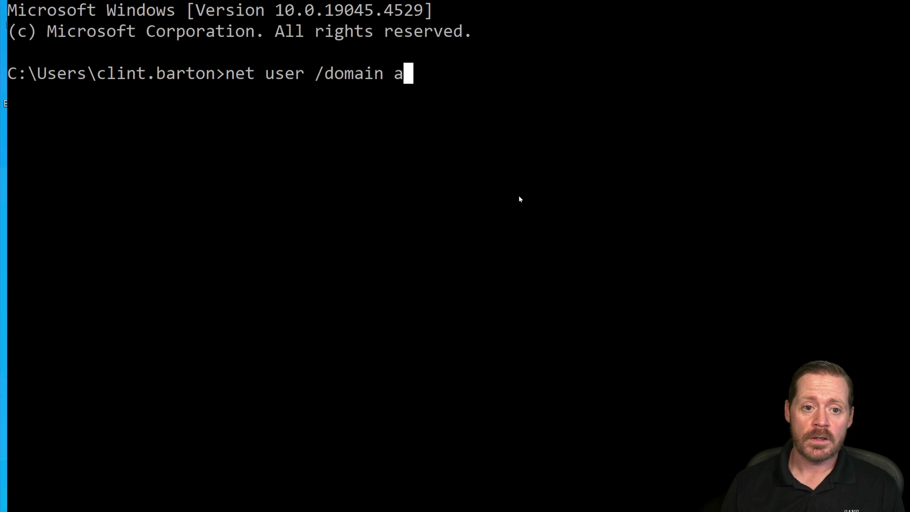
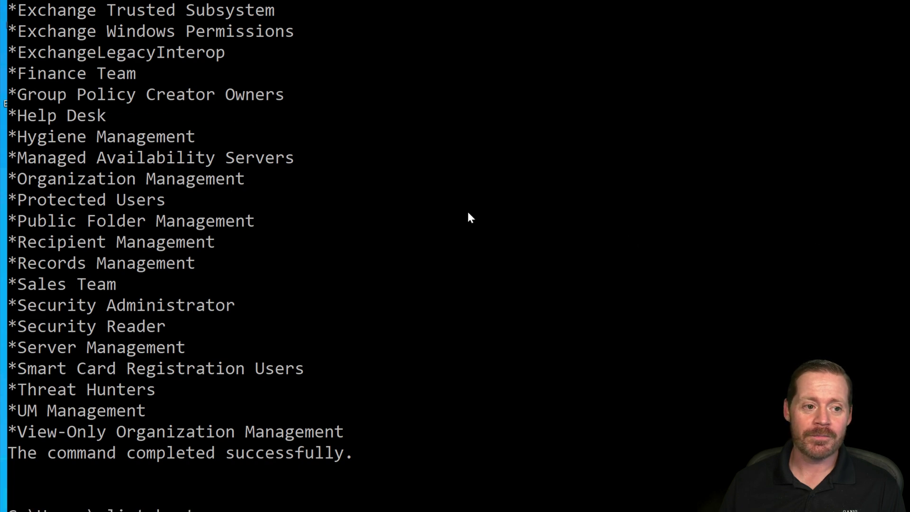
# Scroll the net group /domain output back to the top to check the list for Domain Admins.
pyautogui.scroll(-2, 447, 213)
pyautogui.scroll(8, 437, 218)
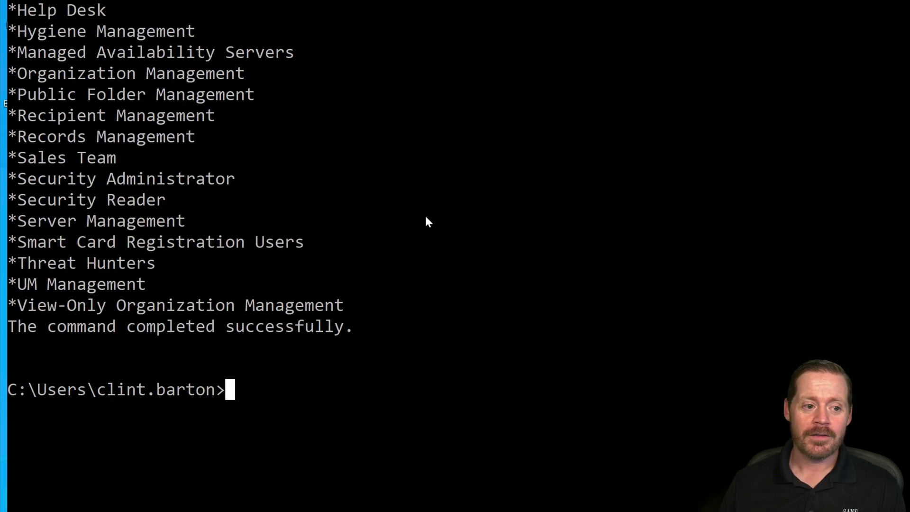